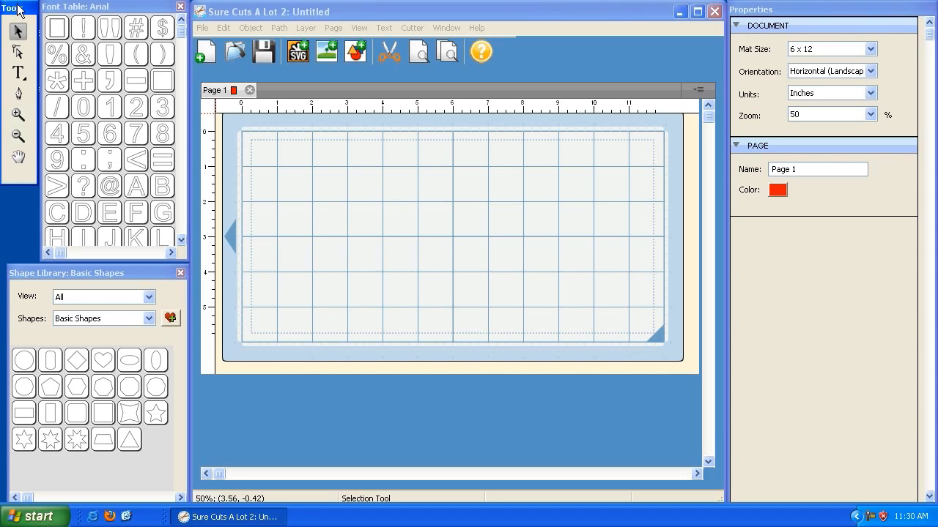
# Switch to the saved Layers and Pages workspace.
pyautogui.click(310, 12)
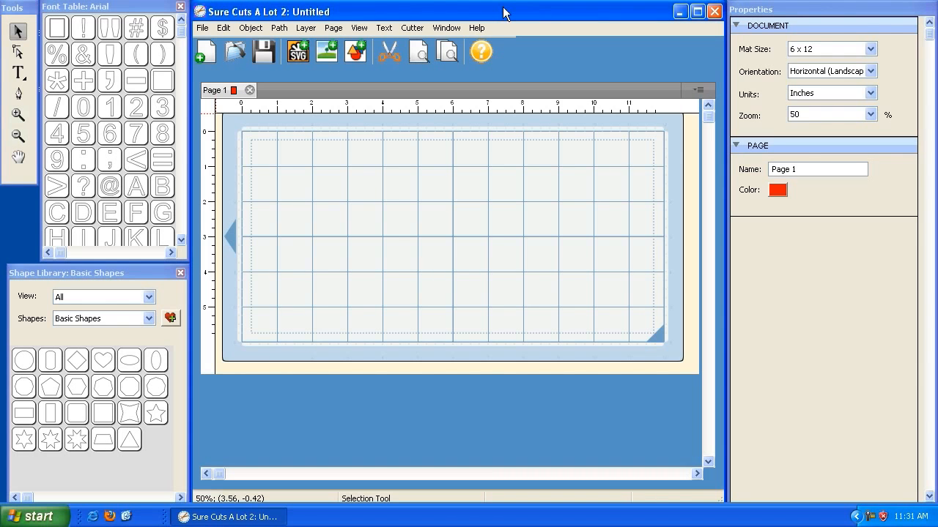
pyautogui.click(436, 27)
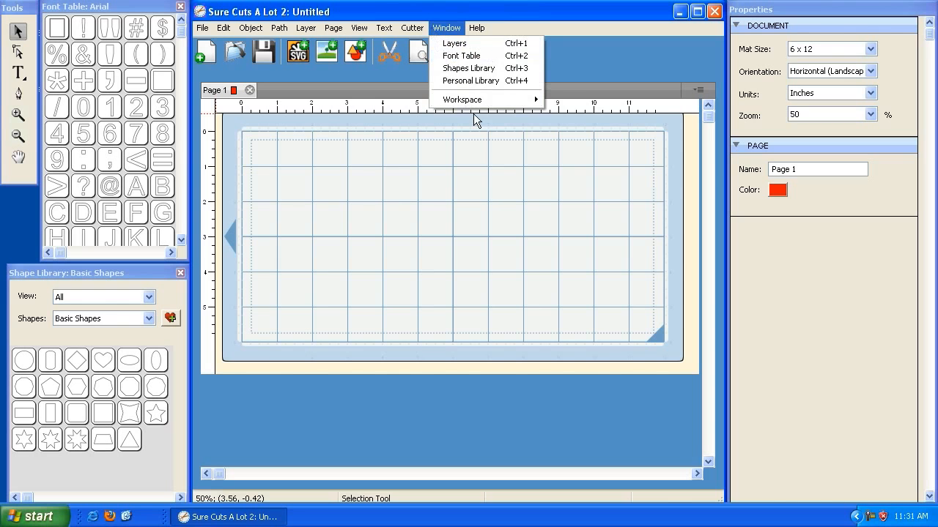
pyautogui.moveTo(481, 99)
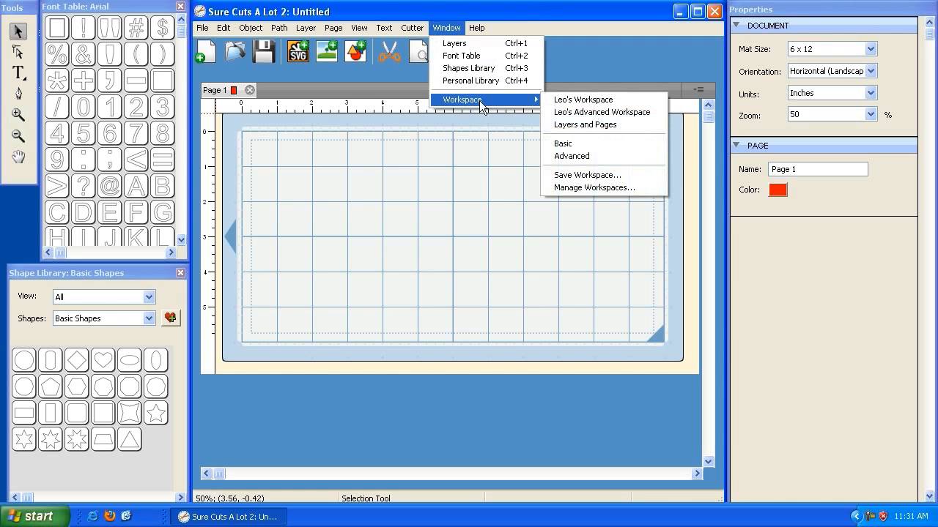
pyautogui.click(579, 126)
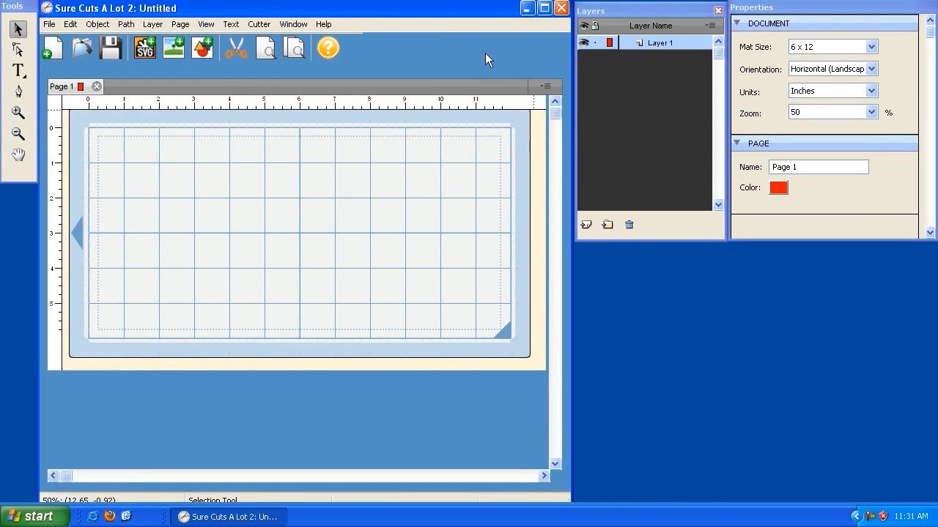
# Show the Personal Library alongside the Layers and Properties palettes.
pyautogui.click(307, 24)
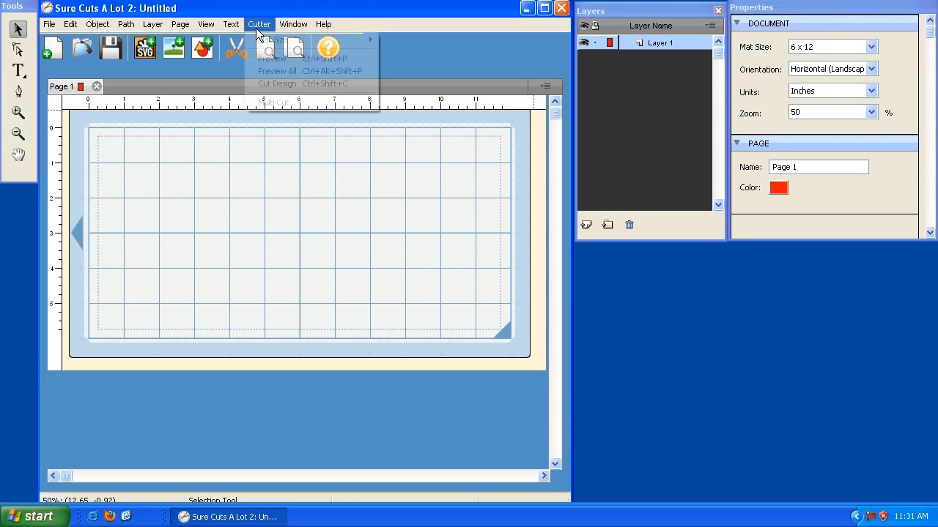
pyautogui.click(300, 76)
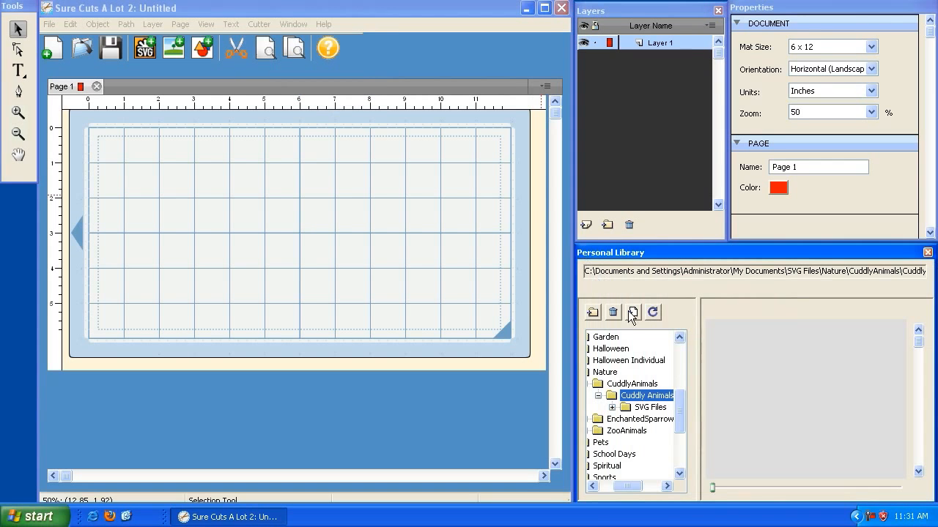
pyautogui.click(641, 400)
pyautogui.click(654, 15)
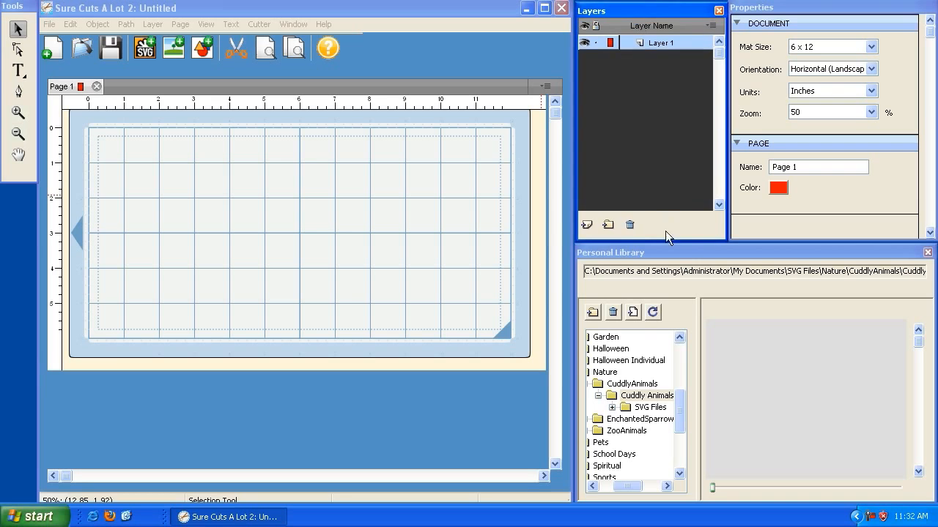
pyautogui.click(669, 256)
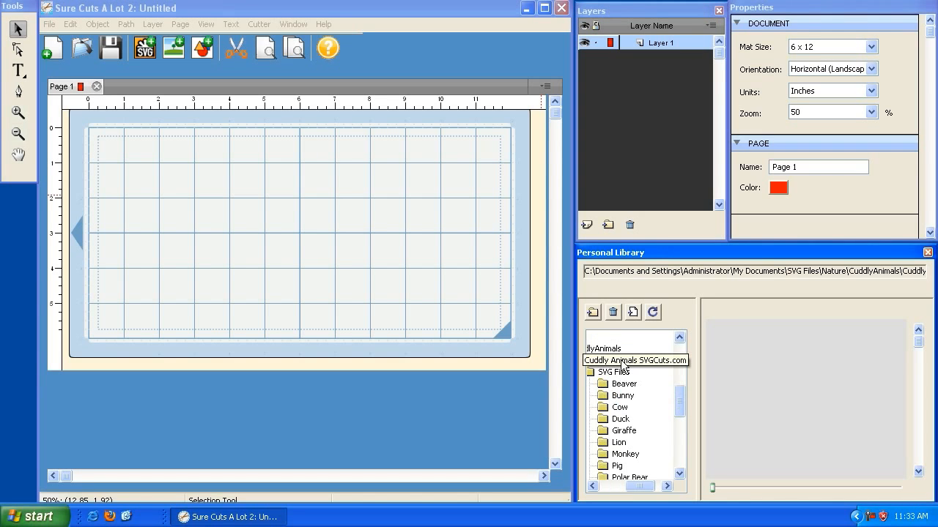
# Select the SVG Files folder of the Cuddly Animals collection in the Personal Library and bring its animal subfolders into view.
pyautogui.click(623, 362)
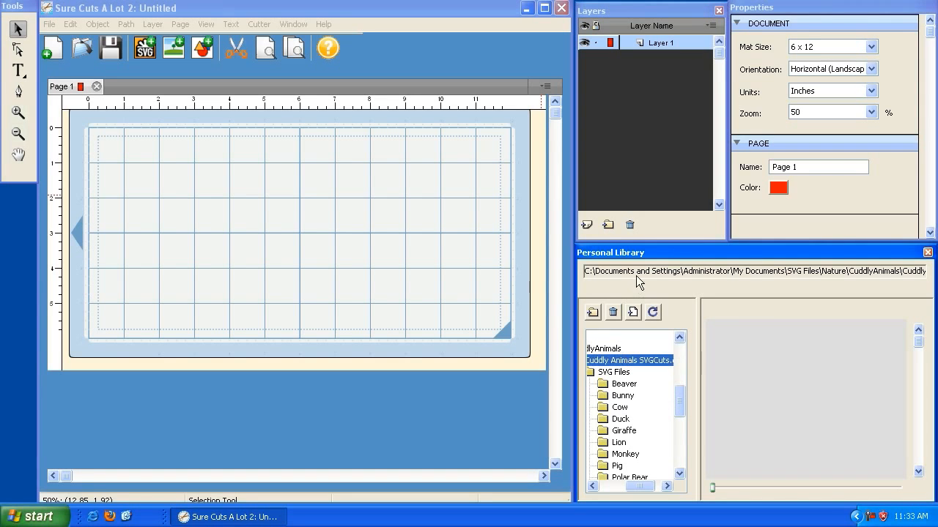
pyautogui.click(611, 374)
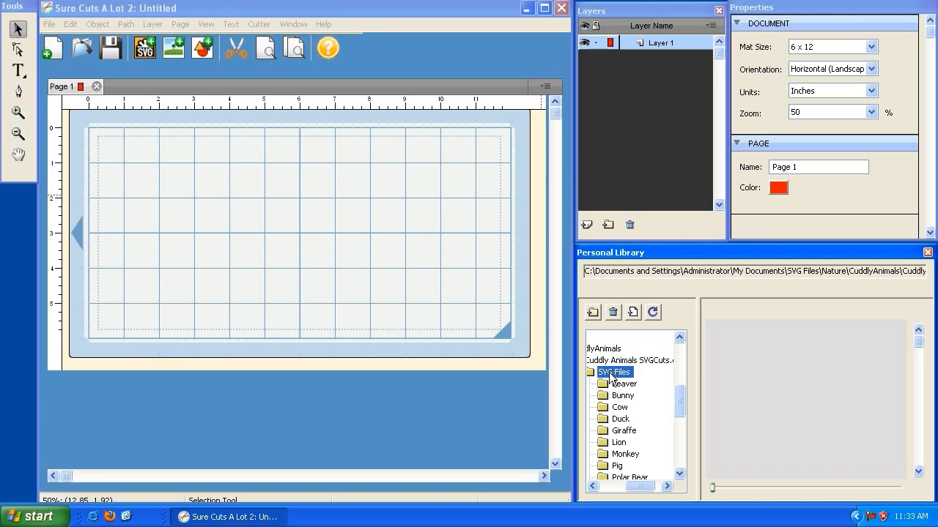
pyautogui.moveTo(680, 401); pyautogui.dragTo(680, 405)
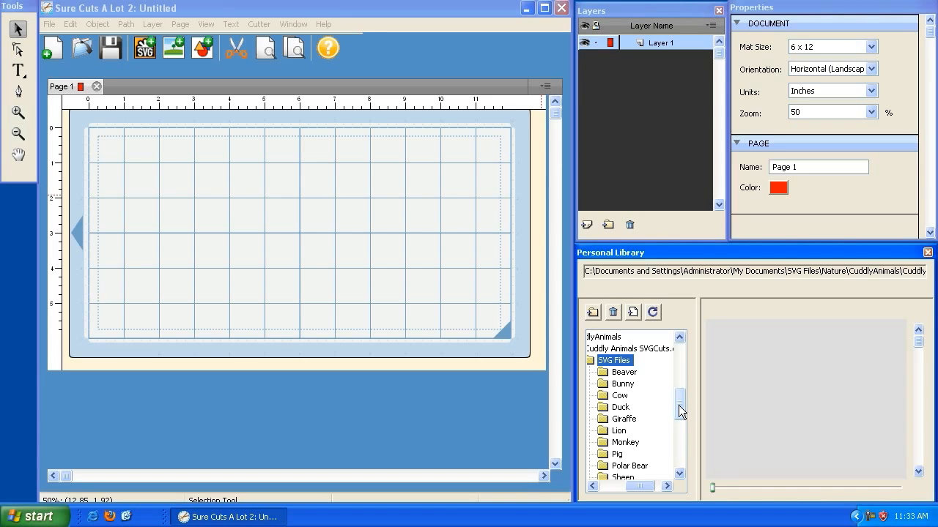
# Compare the SVG files in the Beaver, Bunny and Cow folders, preview the Beaver designs, and leave the Beaver folder selected.
pyautogui.click(624, 372)
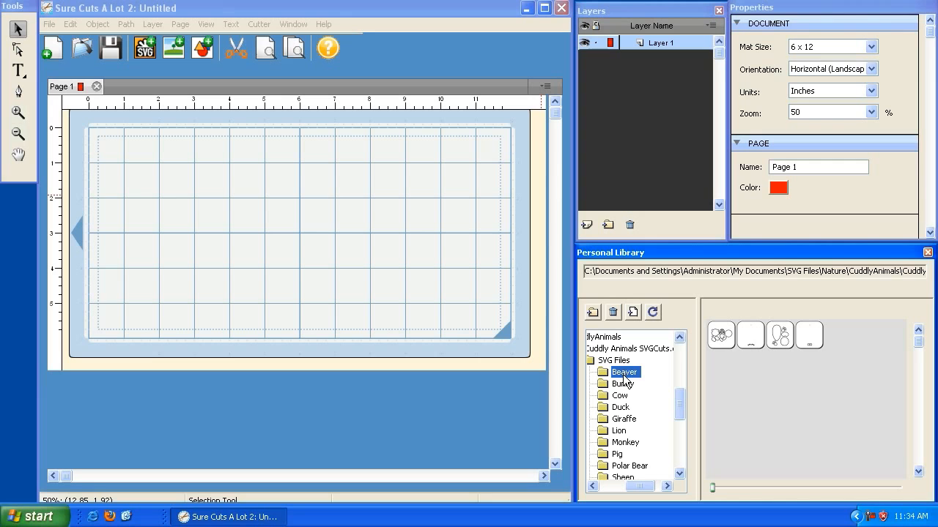
pyautogui.click(622, 386)
pyautogui.click(622, 396)
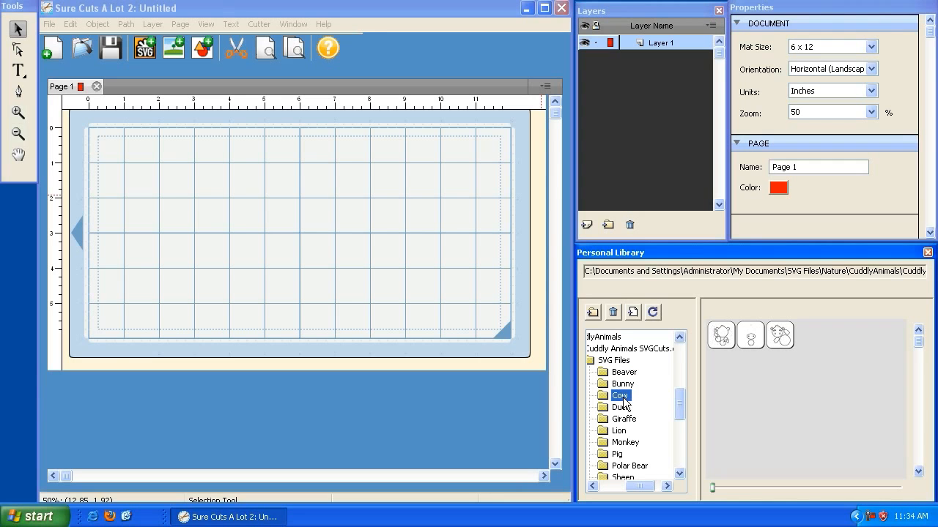
pyautogui.click(623, 374)
pyautogui.click(621, 385)
pyautogui.click(622, 397)
pyautogui.click(623, 386)
pyautogui.click(623, 374)
pyautogui.click(622, 386)
pyautogui.click(622, 397)
pyautogui.click(622, 374)
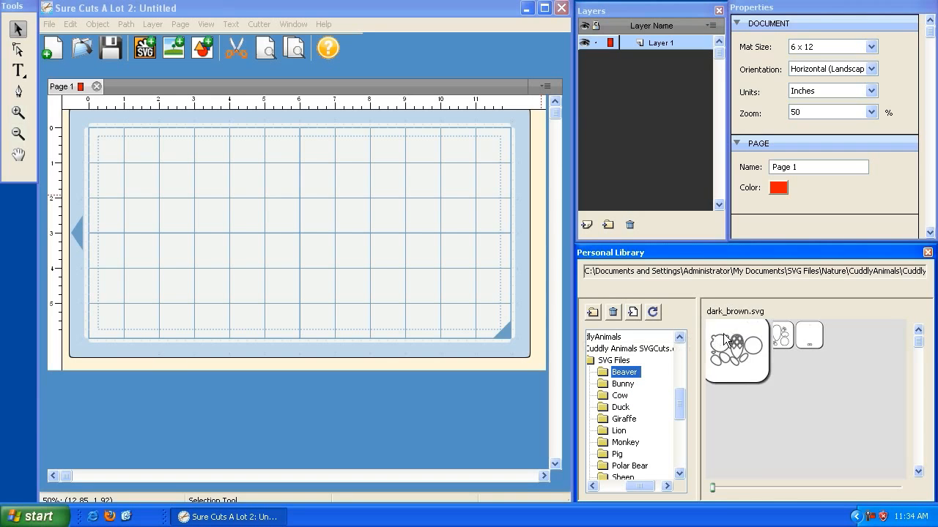
pyautogui.moveTo(782, 343)
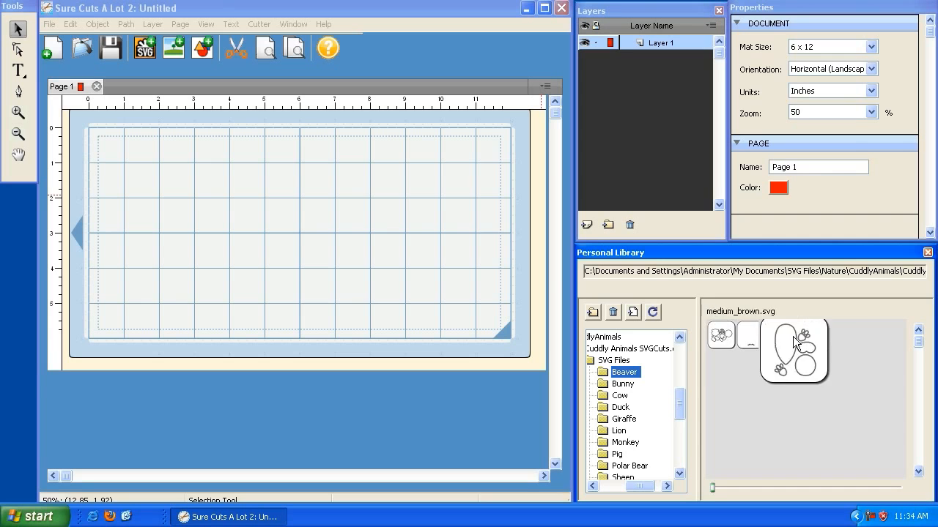
pyautogui.moveTo(718, 344)
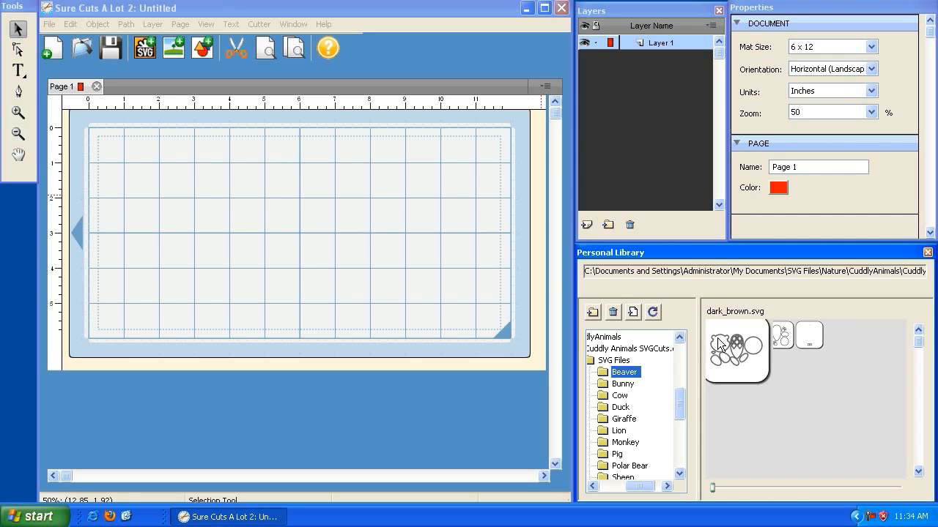
pyautogui.click(622, 384)
pyautogui.click(622, 395)
pyautogui.click(622, 385)
pyautogui.click(623, 374)
pyautogui.click(622, 384)
pyautogui.click(621, 393)
pyautogui.click(622, 374)
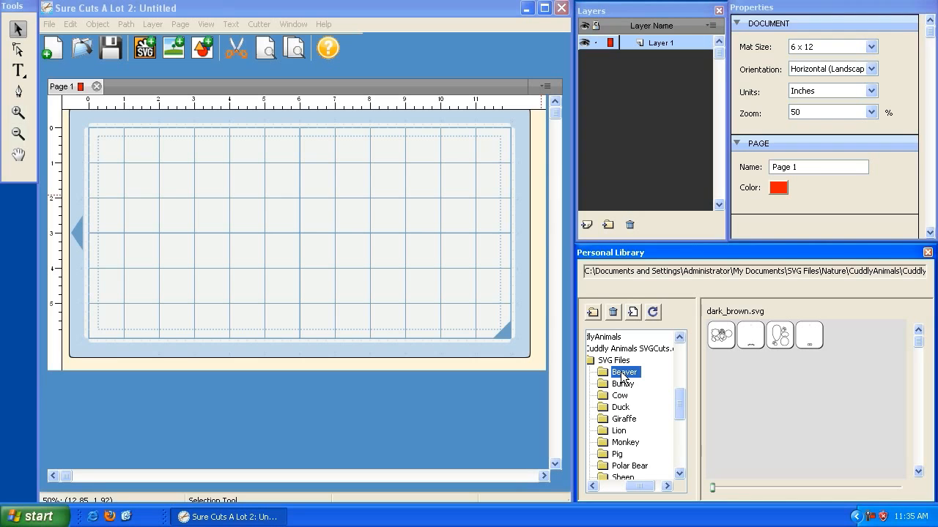
# Rename the document's first page as Beaver.
pyautogui.click(820, 169)
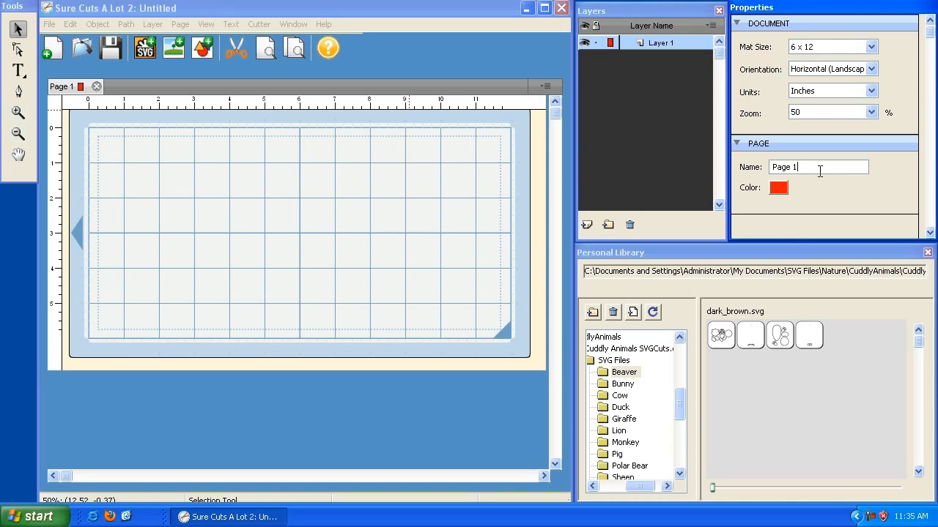
pyautogui.click(64, 90)
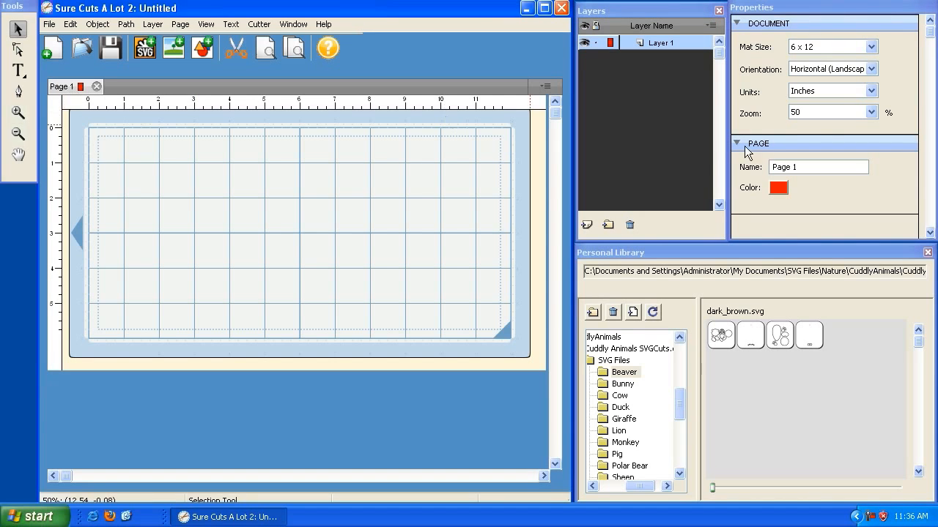
pyautogui.click(808, 168)
pyautogui.moveTo(808, 168); pyautogui.dragTo(749, 170)
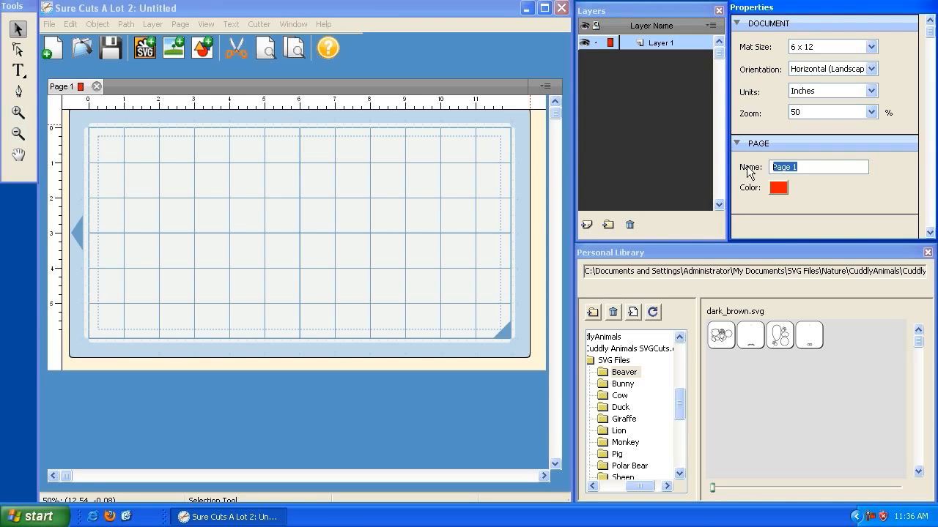
pyautogui.write('Beaver')
pyautogui.press('Tab')
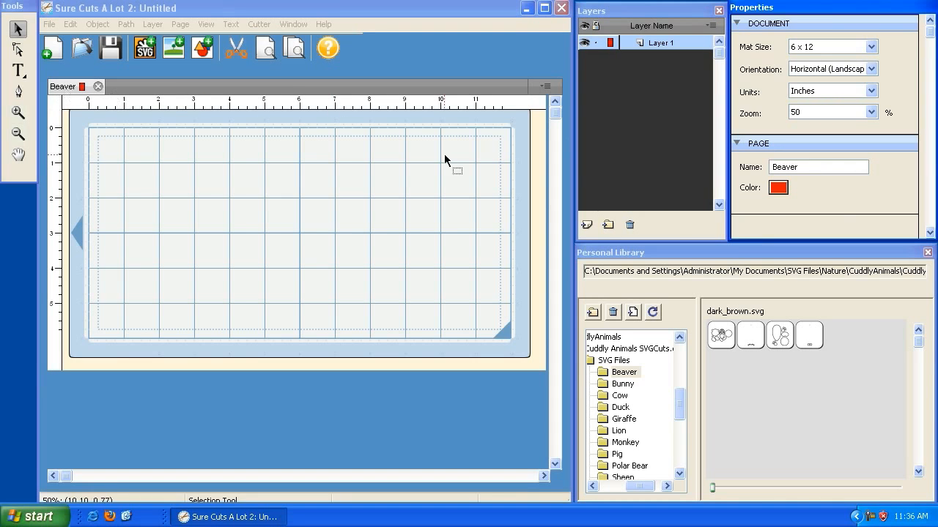
# Set the Beaver page's colour to the muted reddish brown from the basic colours.
pyautogui.click(778, 189)
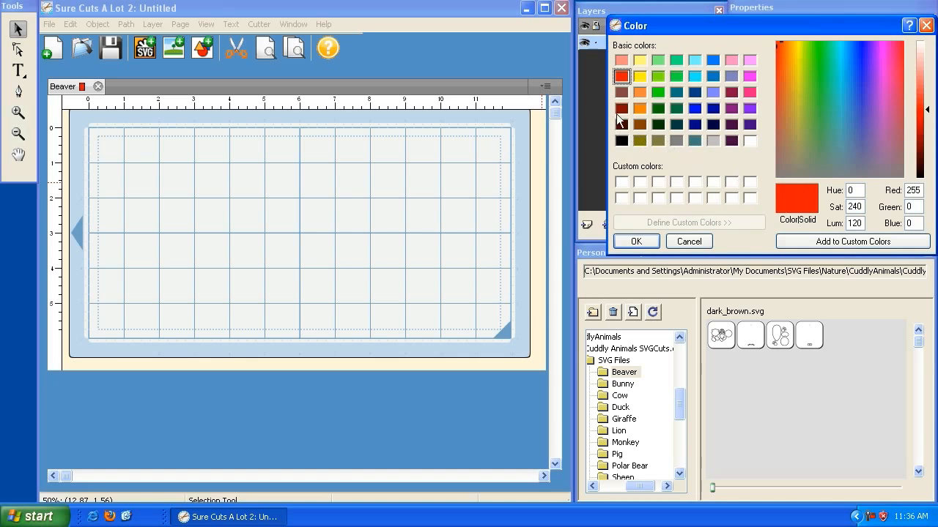
pyautogui.click(622, 94)
pyautogui.click(636, 241)
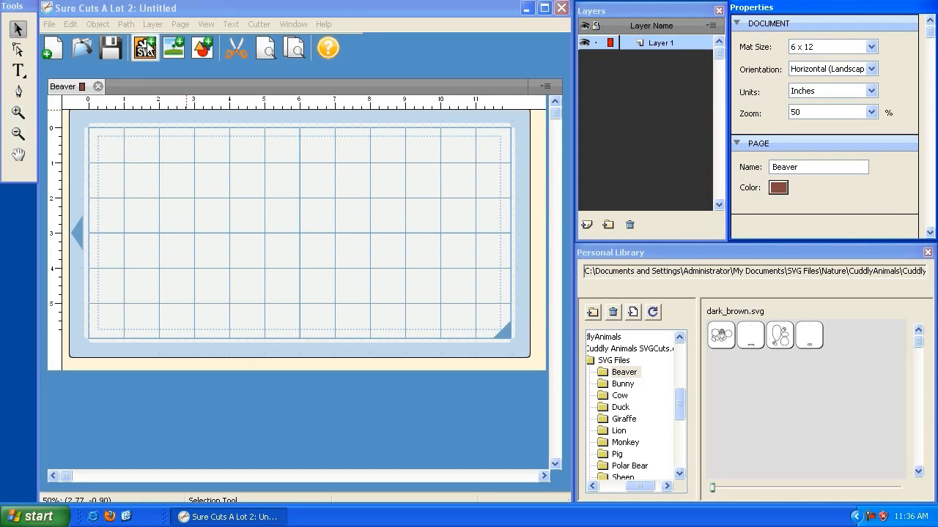
# Check the Beaver page's name and colour in Page Properties without changing them.
pyautogui.click(199, 15)
pyautogui.click(182, 25)
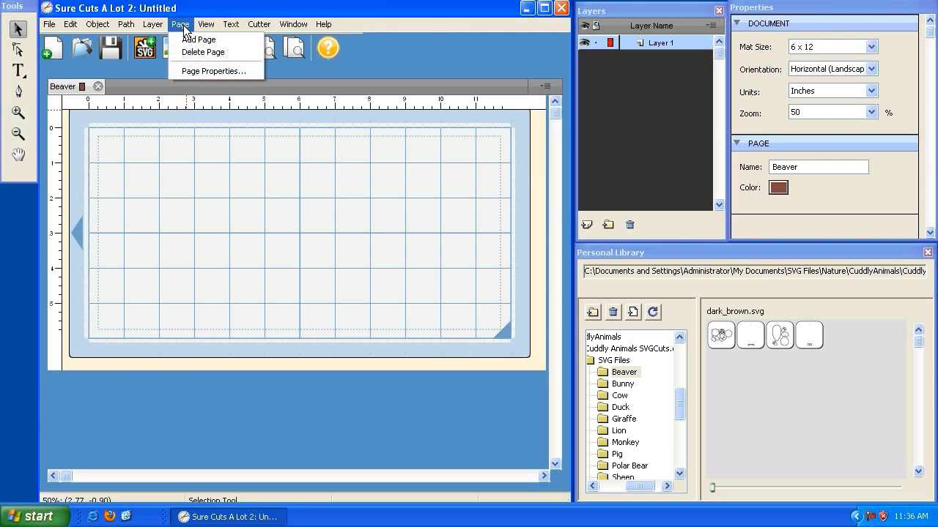
pyautogui.click(198, 72)
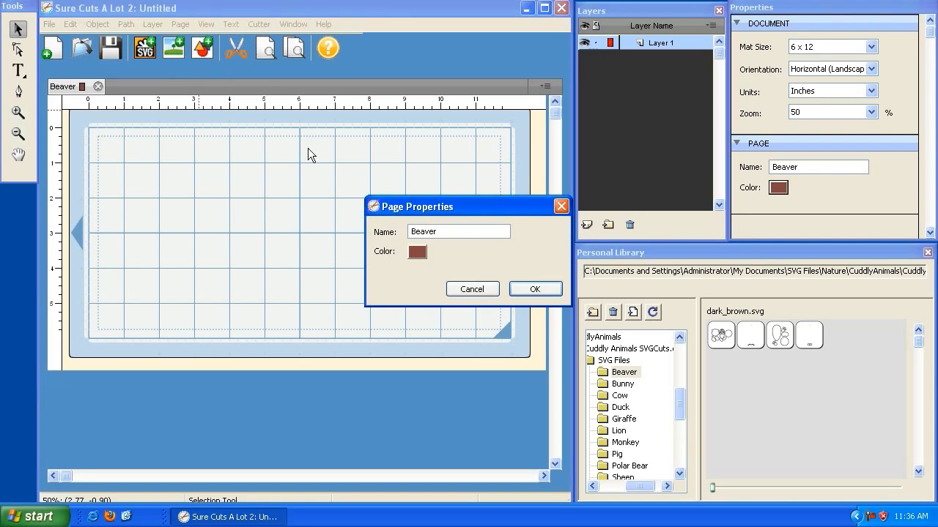
pyautogui.doubleClick(458, 232)
pyautogui.click(453, 231)
pyautogui.click(473, 289)
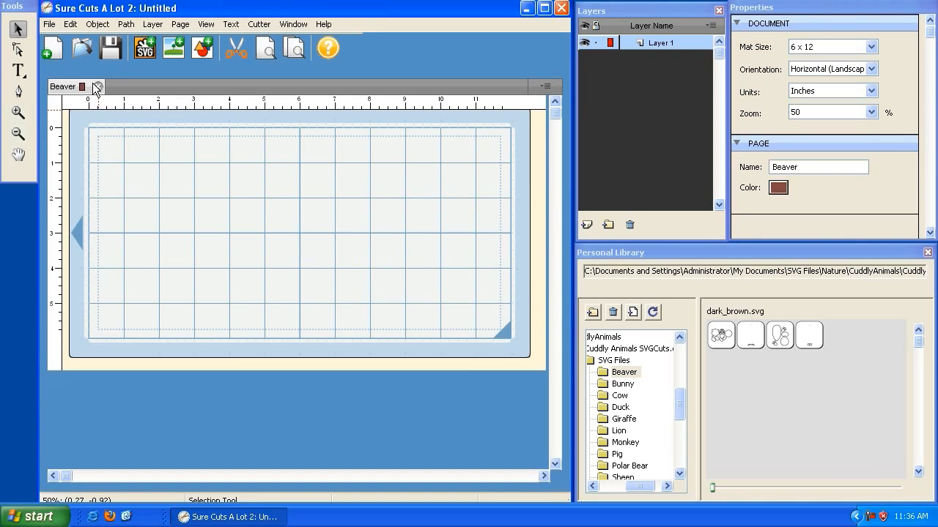
# Add a second page named Bunny with a salmon pink colour (255, 128, 128), and switch between the two pages.
pyautogui.click(182, 26)
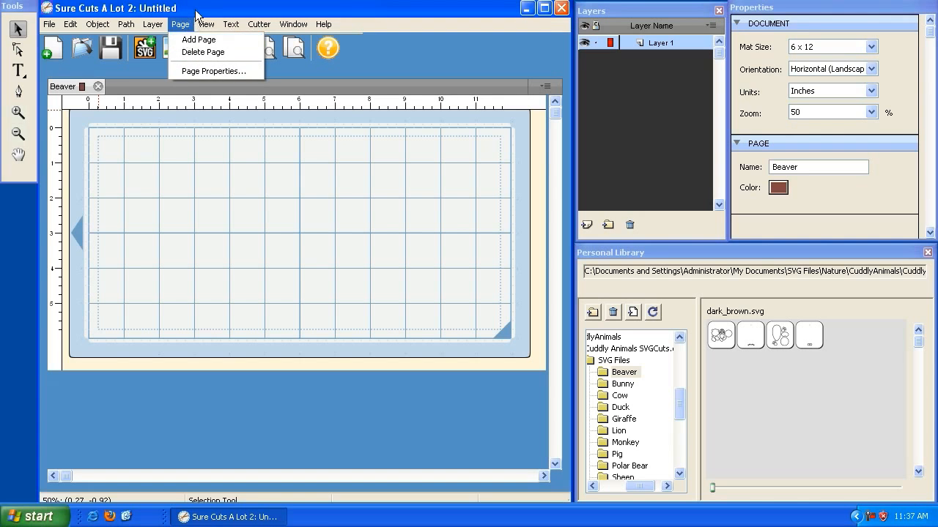
pyautogui.click(542, 88)
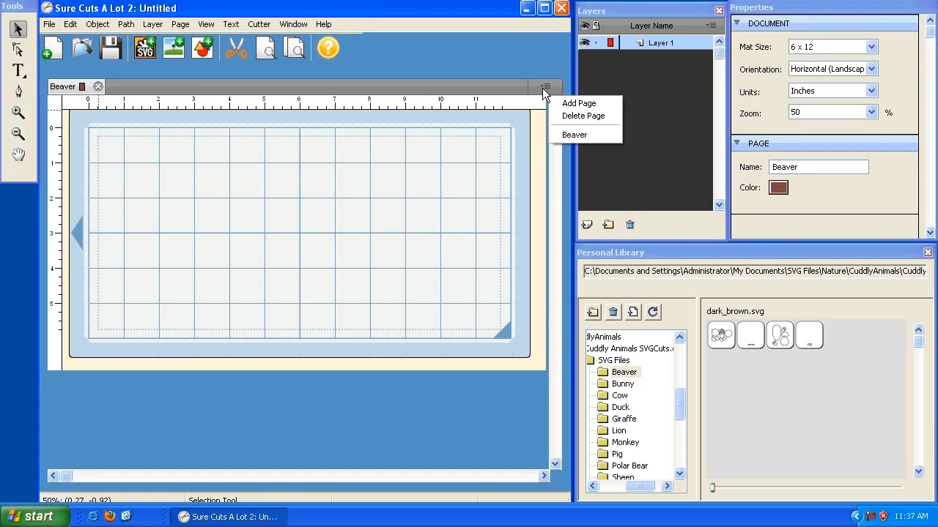
pyautogui.click(565, 104)
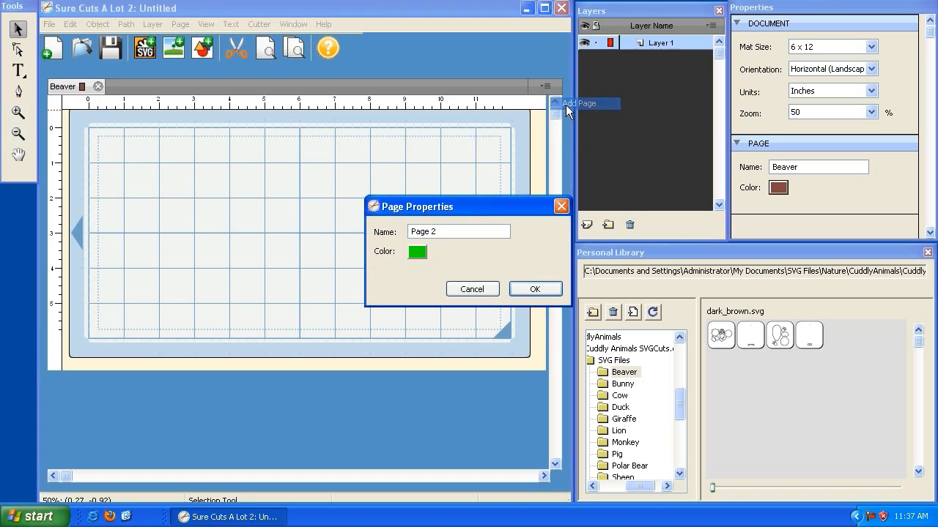
pyautogui.moveTo(440, 231); pyautogui.dragTo(381, 231)
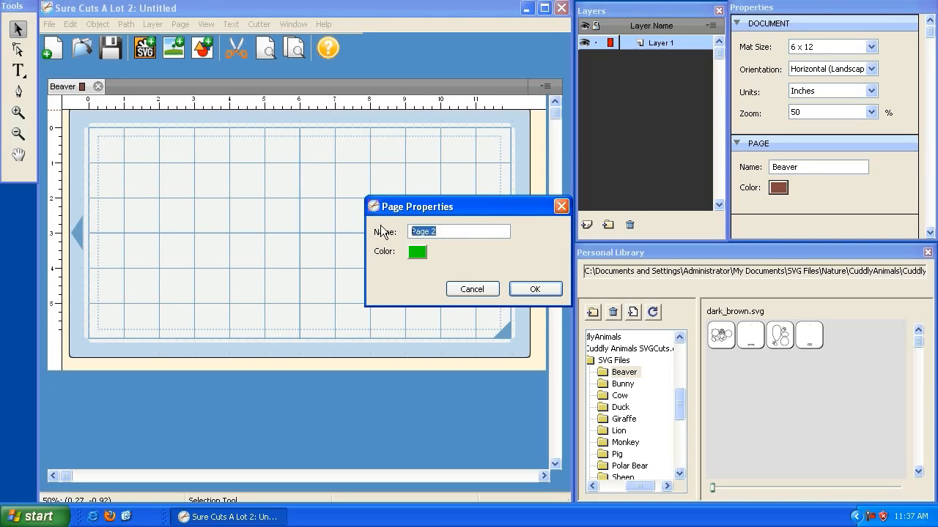
pyautogui.write('Bunny')
pyautogui.click(414, 254)
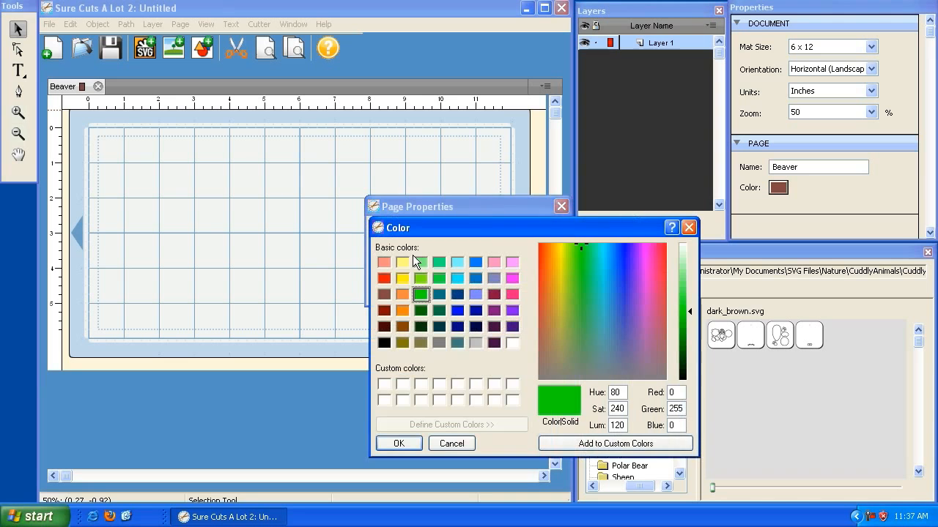
pyautogui.click(383, 266)
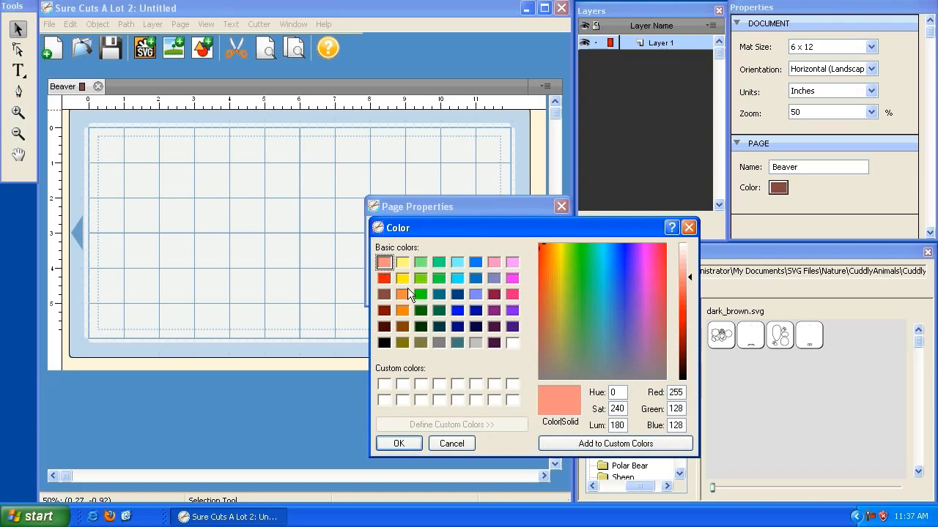
pyautogui.click(396, 444)
pyautogui.click(533, 289)
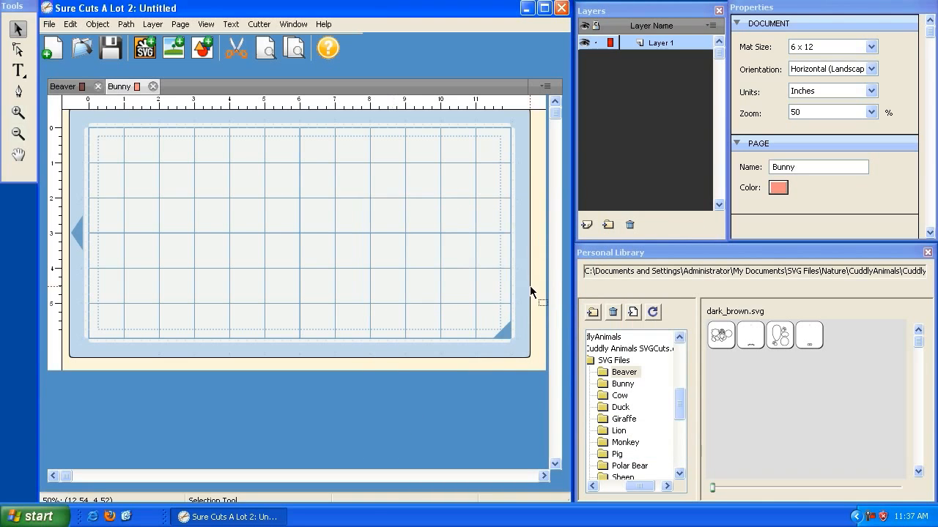
pyautogui.click(71, 88)
pyautogui.click(119, 86)
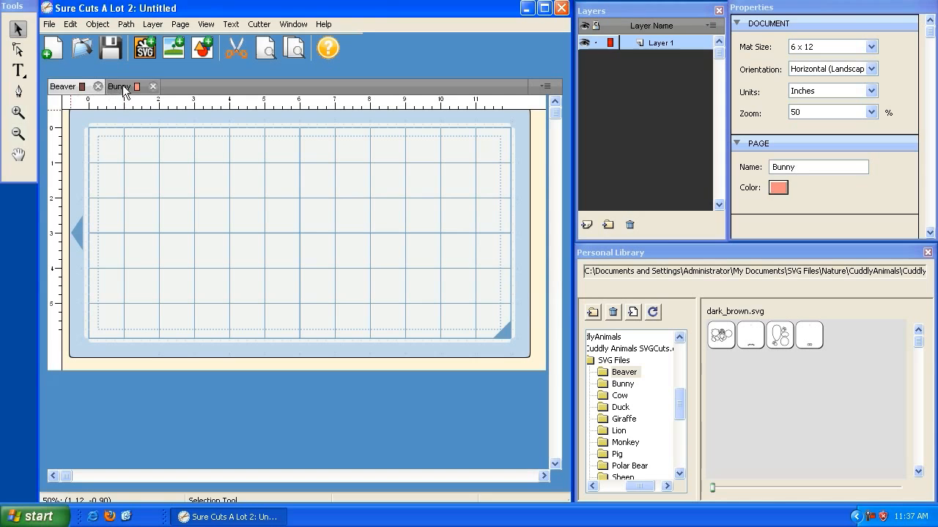
# Add a third page named Cow with black as its page colour.
pyautogui.click(545, 87)
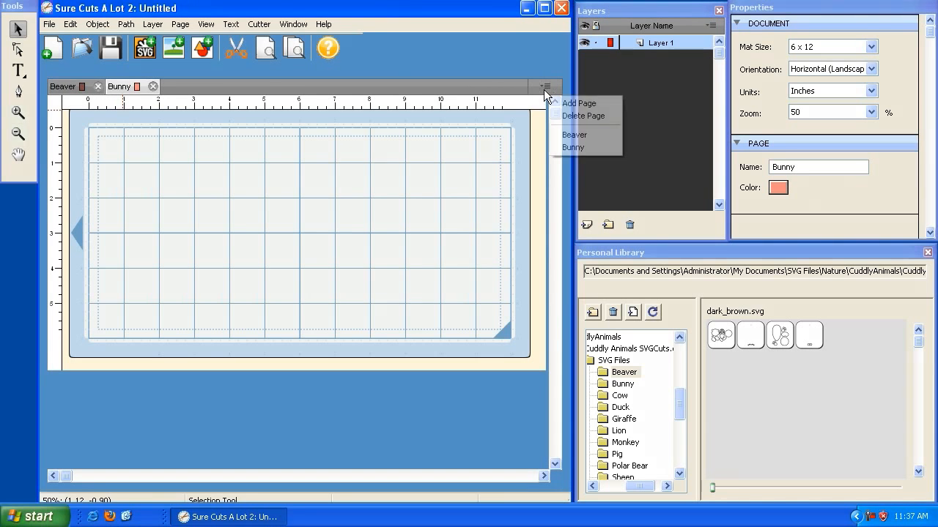
pyautogui.click(559, 103)
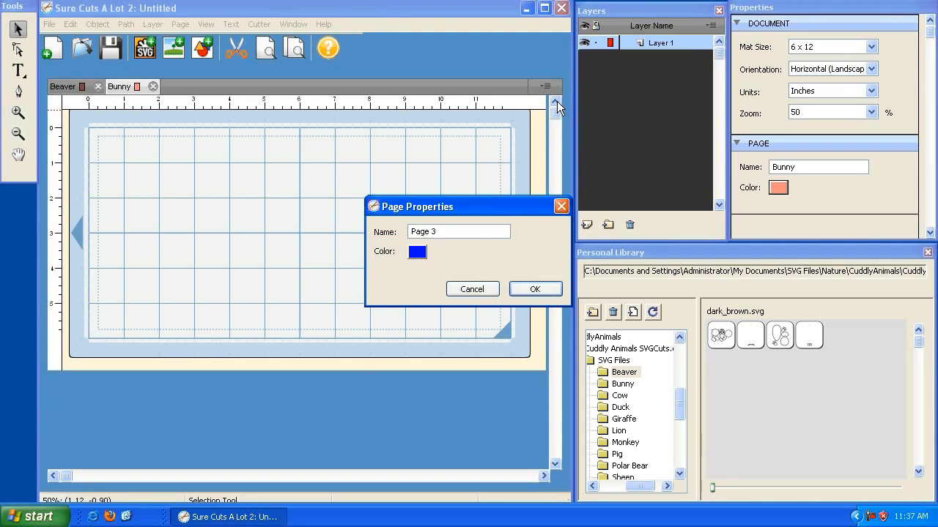
pyautogui.moveTo(463, 227); pyautogui.dragTo(338, 220)
pyautogui.write('Cow')
pyautogui.click(419, 255)
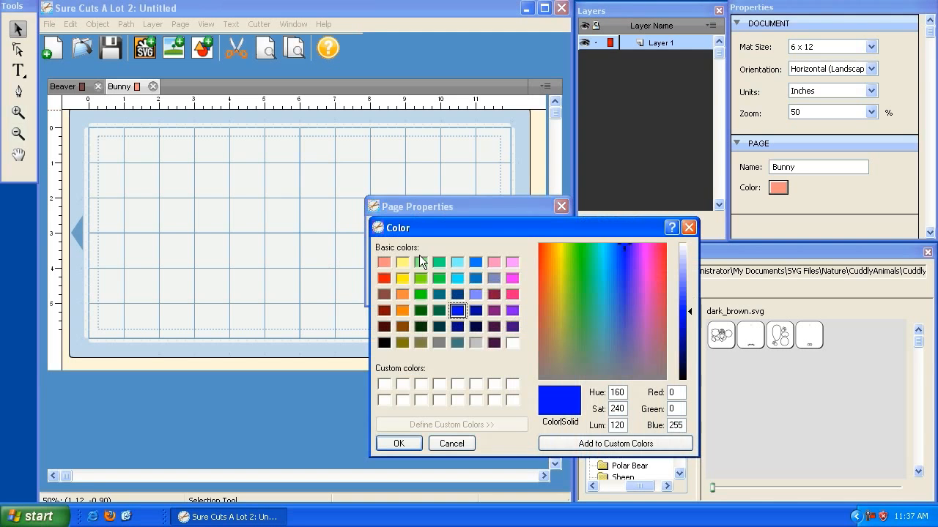
pyautogui.click(384, 342)
pyautogui.click(397, 443)
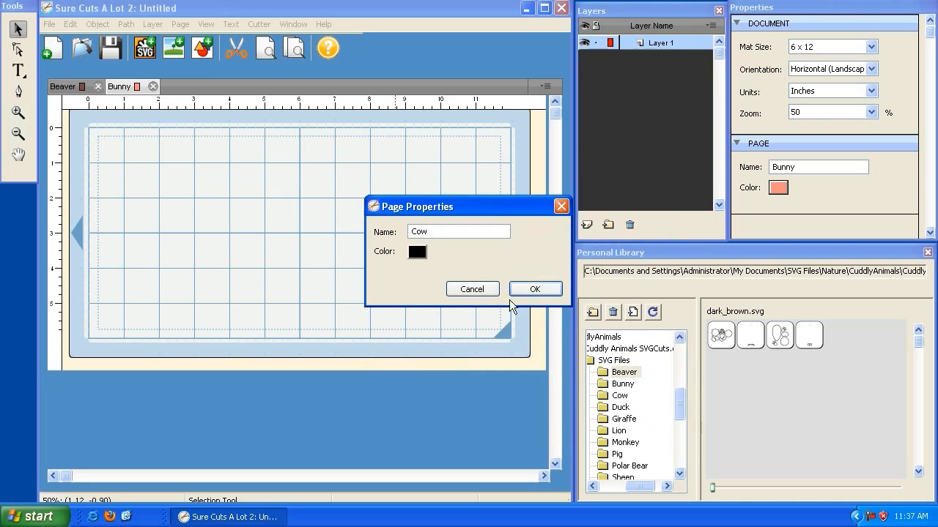
pyautogui.click(537, 293)
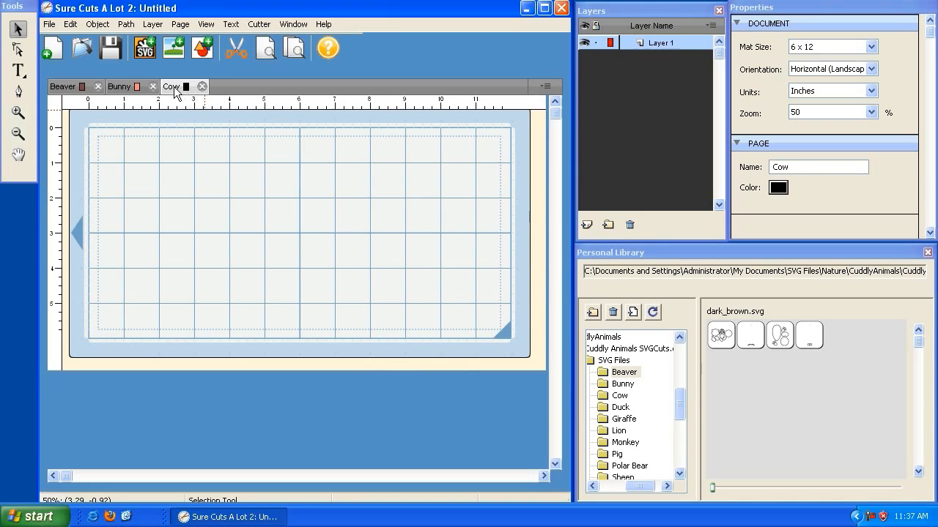
# Insert dark_brown.svg from the Beaver folder on the Beaver page and position it at about X 0.52, Y 0.50 inch.
pyautogui.click(120, 86)
pyautogui.click(69, 86)
pyautogui.click(697, 394)
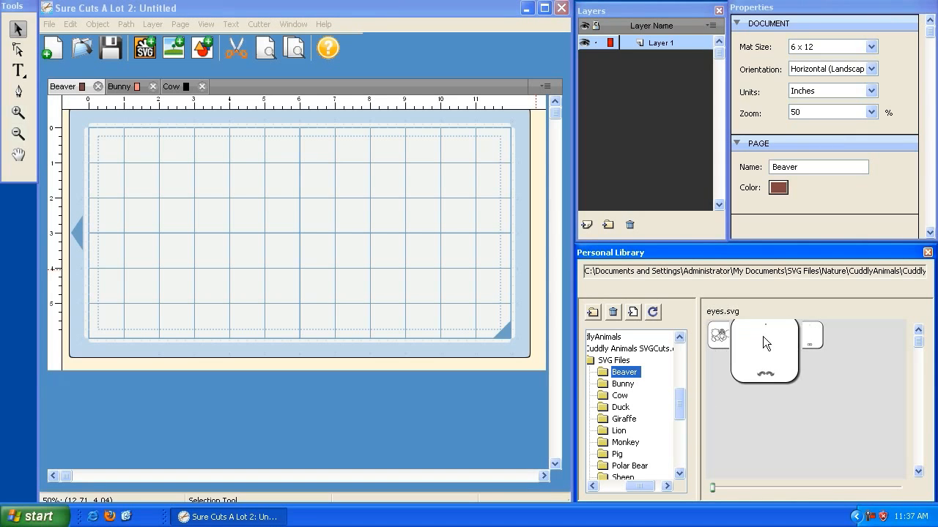
pyautogui.moveTo(789, 342)
pyautogui.moveTo(729, 342)
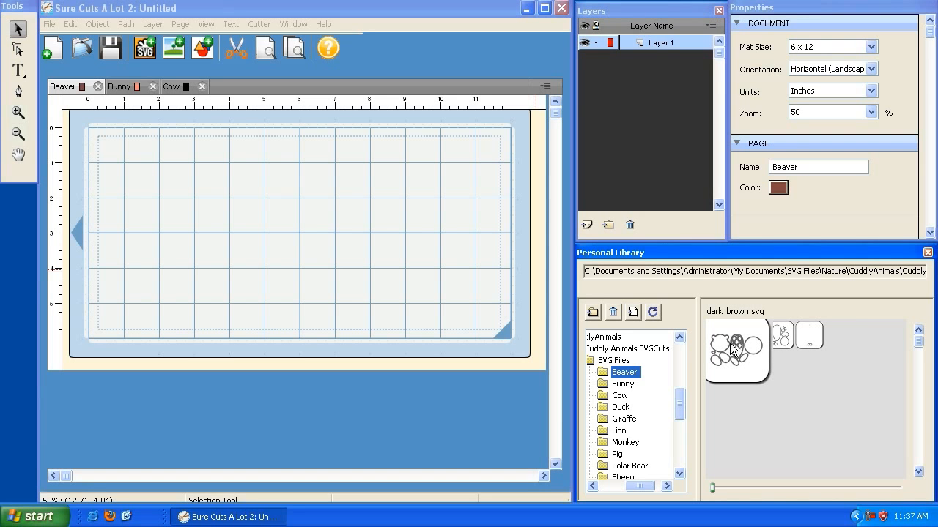
pyautogui.doubleClick(729, 352)
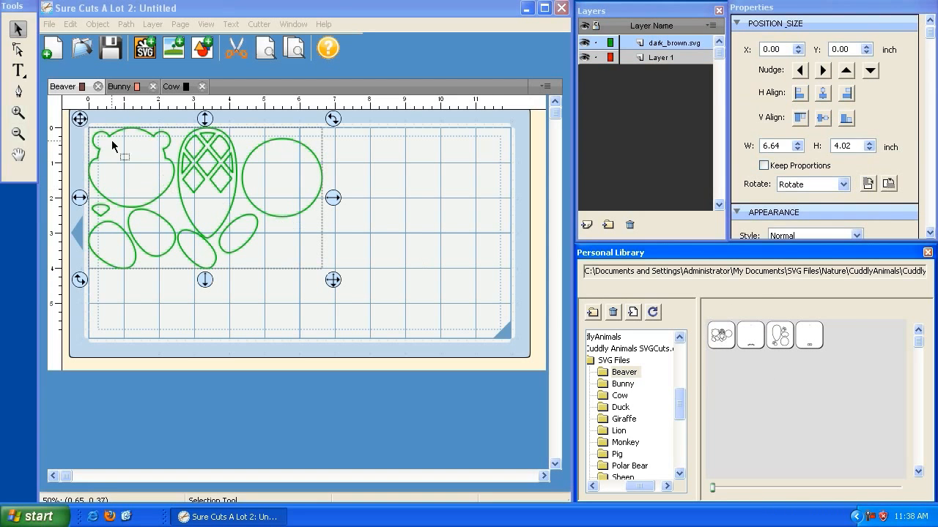
pyautogui.moveTo(79, 120); pyautogui.dragTo(99, 138)
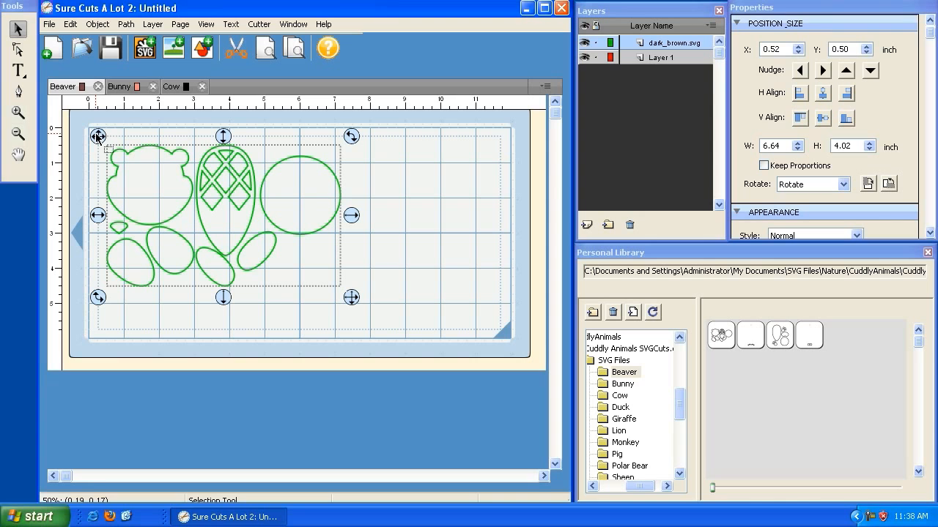
# Hide and show the dark_brown.svg layer twice, then deselect the design on the mat.
pyautogui.click(630, 10)
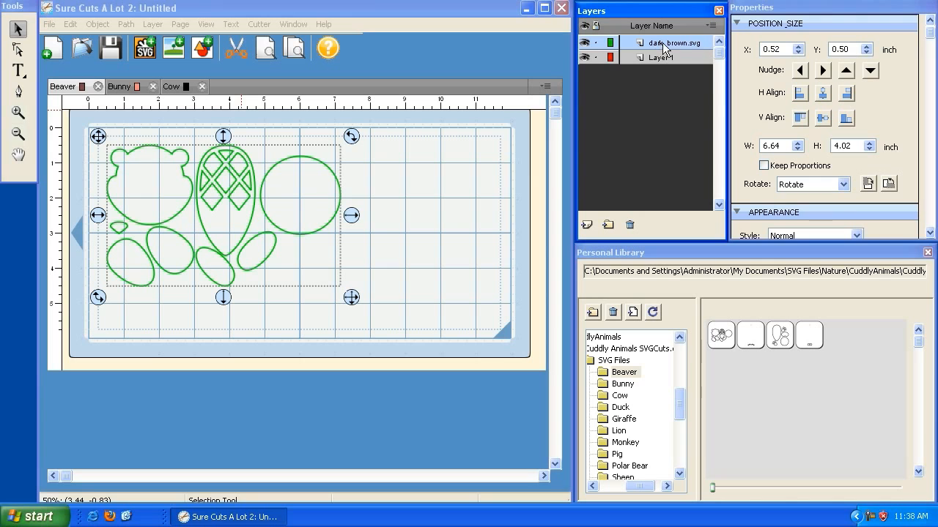
pyautogui.click(585, 45)
pyautogui.click(585, 45)
pyautogui.click(586, 45)
pyautogui.click(585, 46)
pyautogui.click(430, 205)
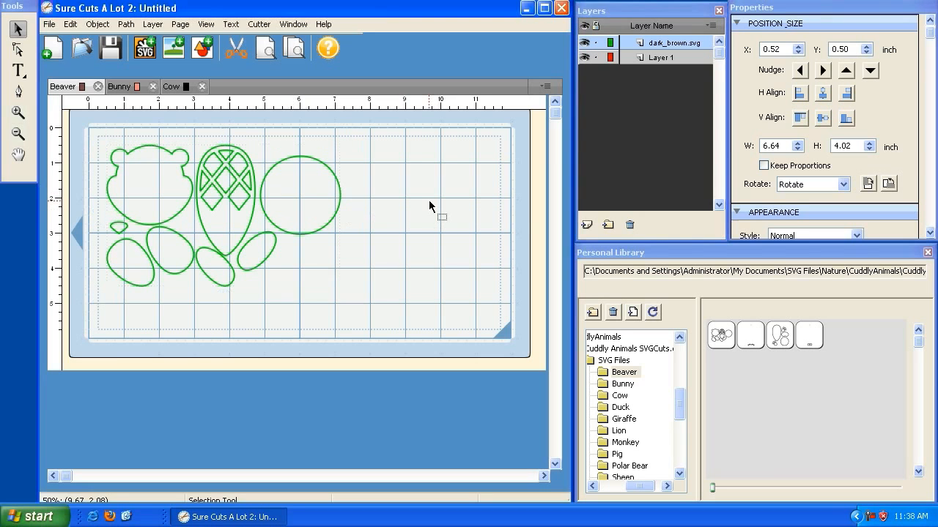
# Insert the Beaver's eyes.svg at about X 8.00, Y 1.10 inch and medium_brown.svg at about X 7.85, Y 0.29 inch.
pyautogui.doubleClick(756, 339)
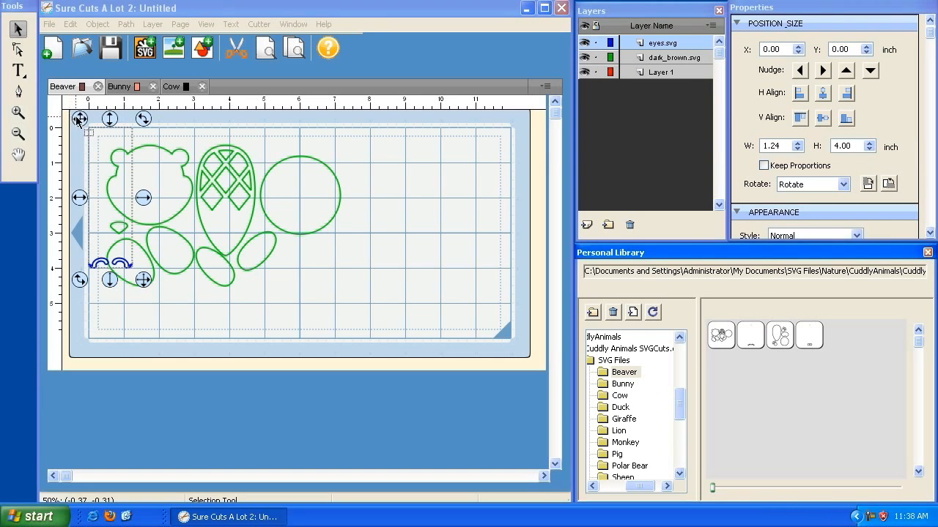
pyautogui.moveTo(327, 167)
pyautogui.mouseDown()
pyautogui.moveTo(384, 154)
pyautogui.moveTo(360, 158)
pyautogui.mouseUp()
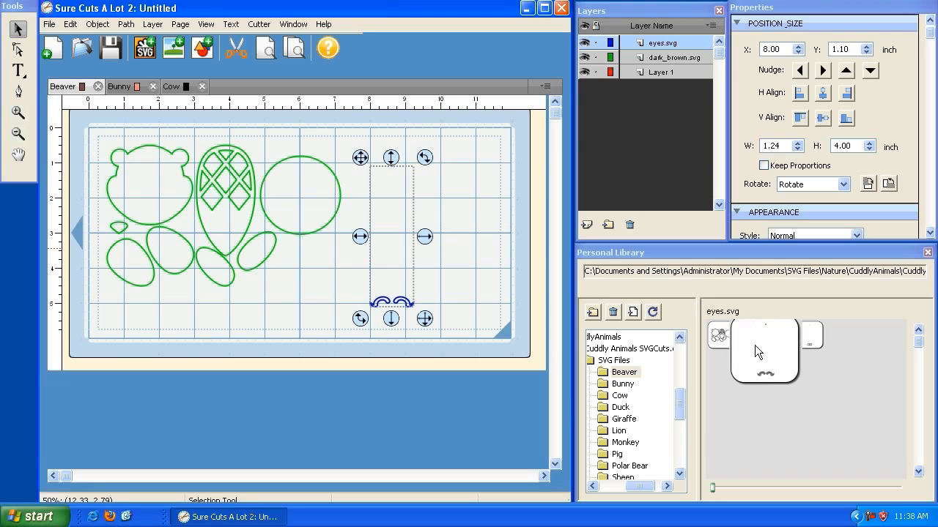
pyautogui.doubleClick(787, 345)
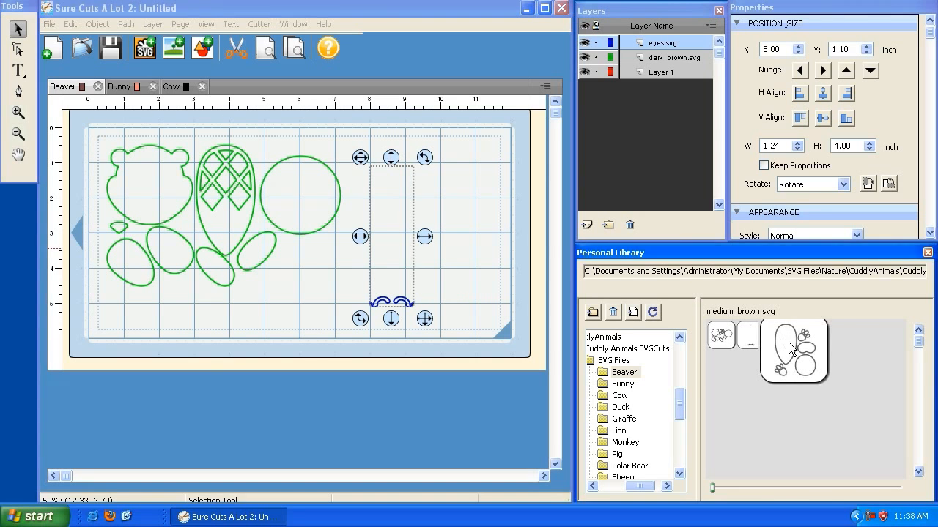
pyautogui.moveTo(79, 119); pyautogui.dragTo(354, 128)
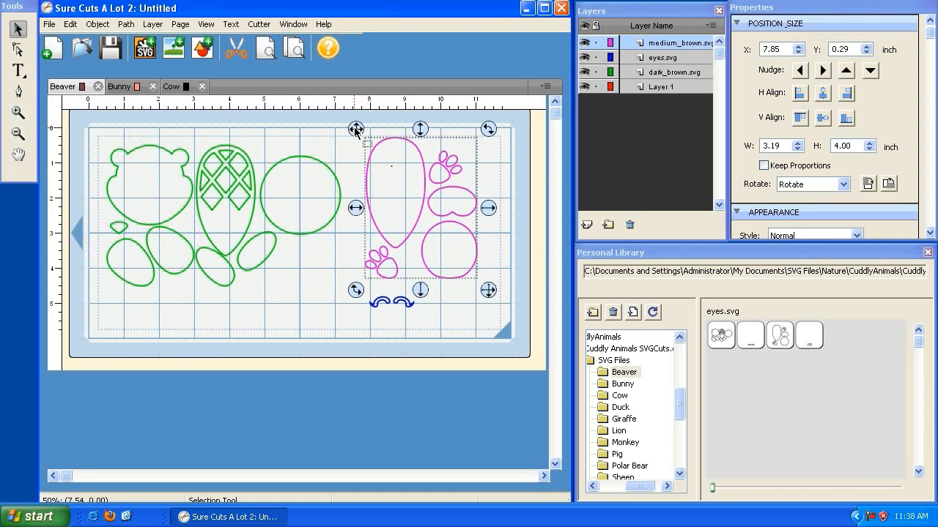
# Insert white_teeth.svg beside the beaver's eyes near the mat's lower edge, and select the placed beaver parts.
pyautogui.doubleClick(811, 341)
pyautogui.moveTo(79, 119); pyautogui.dragTo(310, 158)
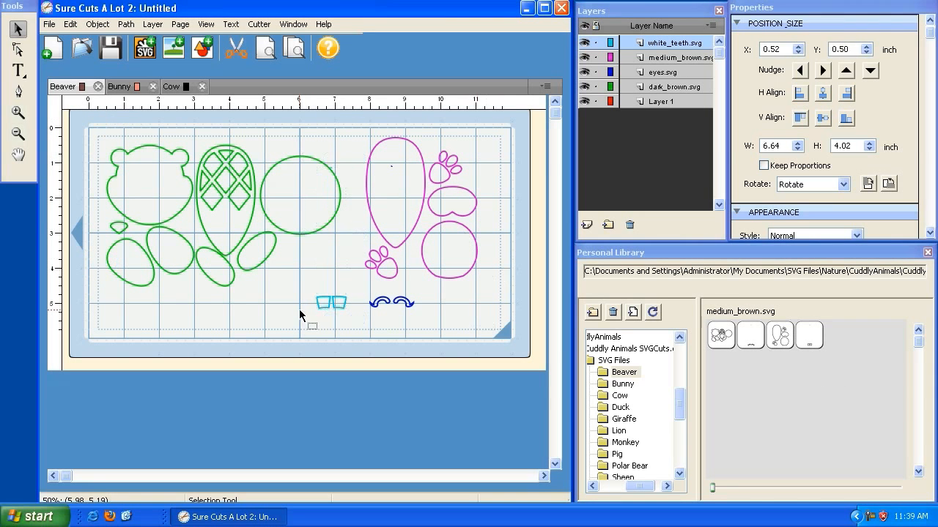
pyautogui.click(399, 307)
pyautogui.click(414, 210)
pyautogui.click(272, 188)
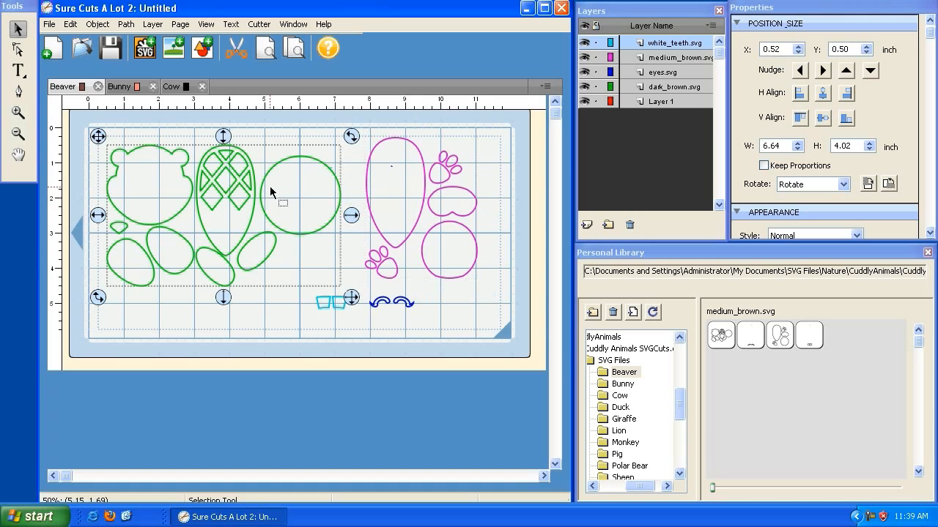
# Insert body.svg from the Bunny folder on the Bunny page and position it at about X 0.42, Y 0.40 inch.
pyautogui.click(120, 88)
pyautogui.click(622, 384)
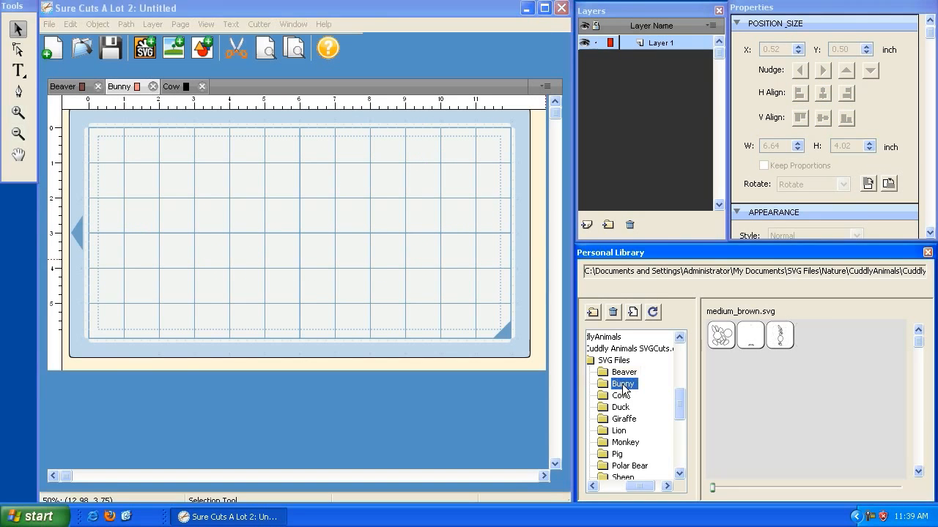
pyautogui.doubleClick(723, 343)
pyautogui.moveTo(86, 124); pyautogui.dragTo(99, 140)
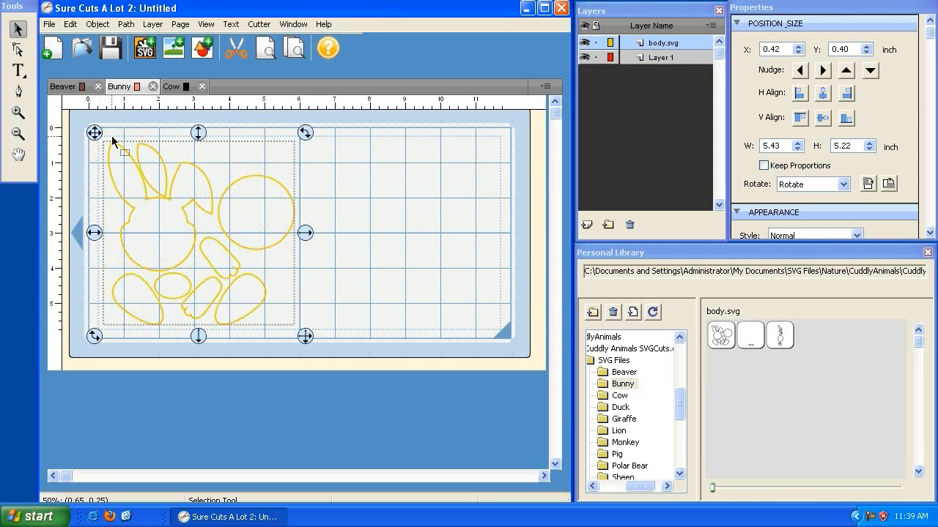
# Insert the Bunny's eyes.svg at about X 6.08, Y 0.44 inch and place the folder's third design to its right.
pyautogui.doubleClick(755, 340)
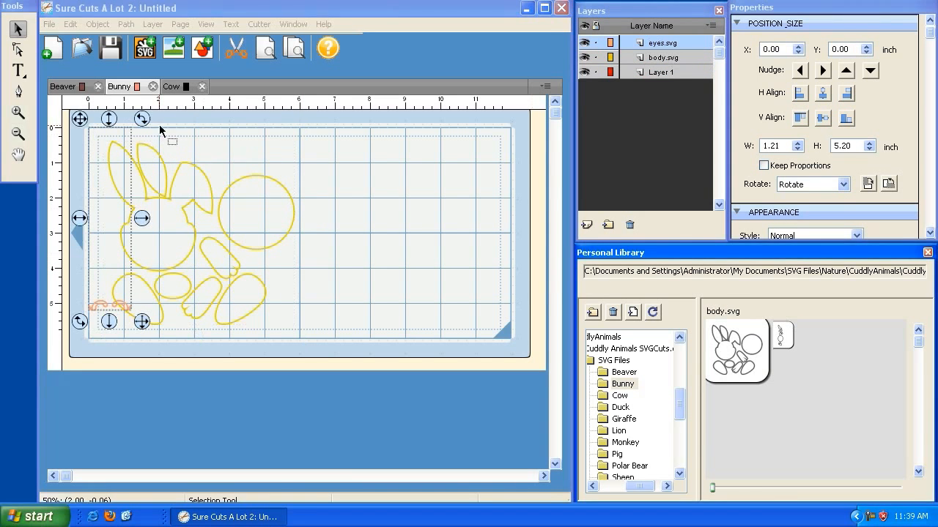
pyautogui.moveTo(79, 119); pyautogui.dragTo(293, 134)
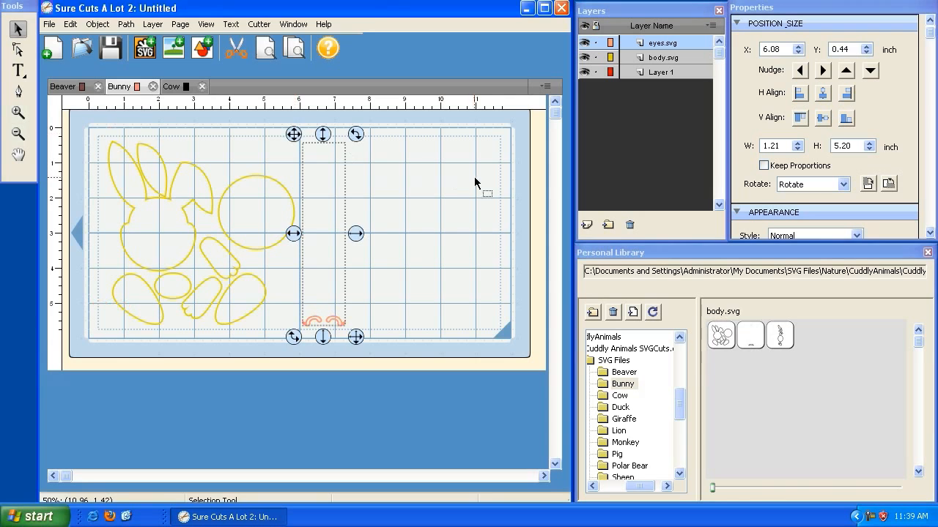
pyautogui.doubleClick(779, 337)
pyautogui.moveTo(82, 121); pyautogui.dragTo(362, 135)
pyautogui.click(461, 195)
# Insert black_details.svg from the Cow folder on the Cow page and position it at about X 0.87, Y 0.58 inch.
pyautogui.click(172, 87)
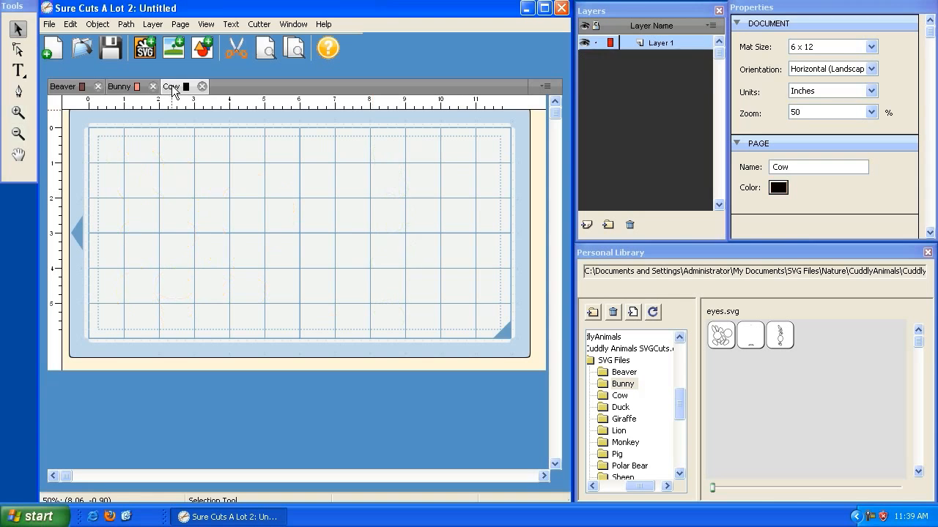
pyautogui.click(621, 397)
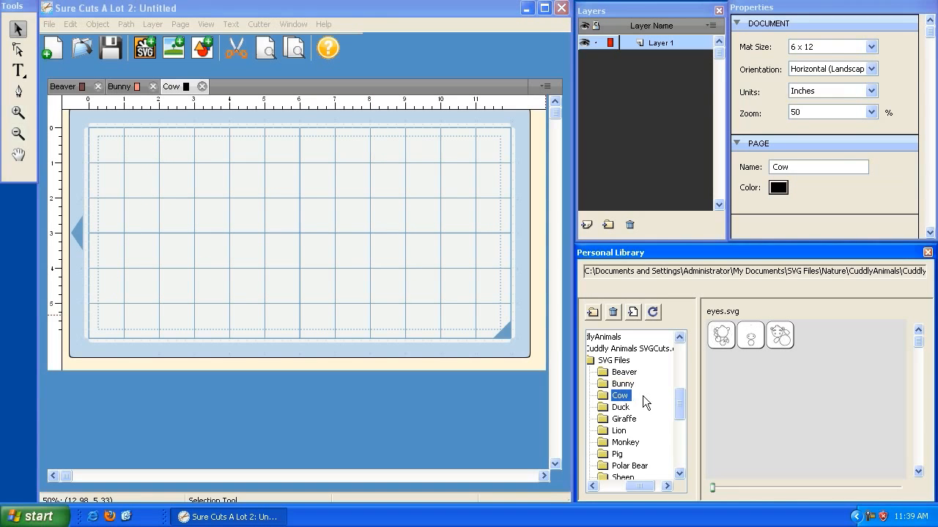
pyautogui.doubleClick(718, 337)
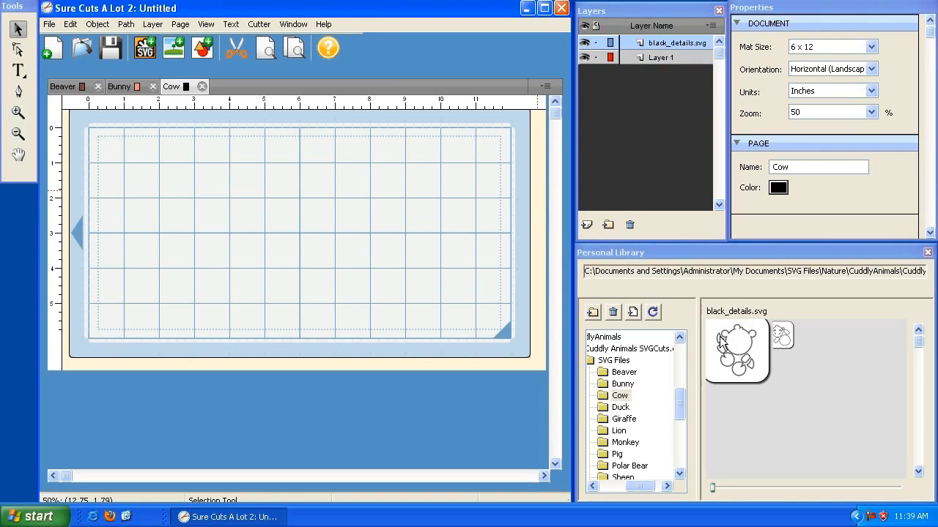
pyautogui.moveTo(100, 135)
pyautogui.mouseDown()
pyautogui.moveTo(88, 126)
pyautogui.moveTo(109, 141)
pyautogui.mouseUp()
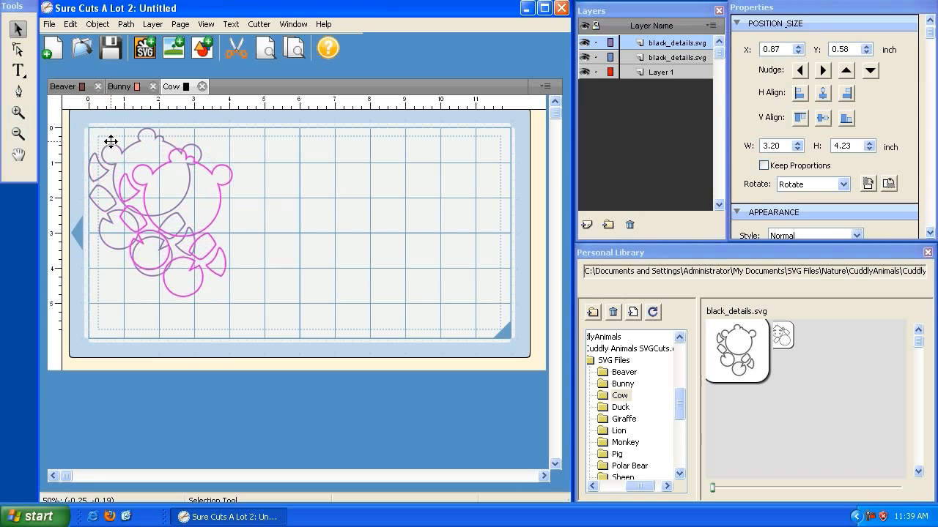
# Insert the Cow's pink_details.svg at about X 4.75, Y 0.60 inch and white_body.svg at about X 6.67, Y 0.75 inch.
pyautogui.doubleClick(743, 341)
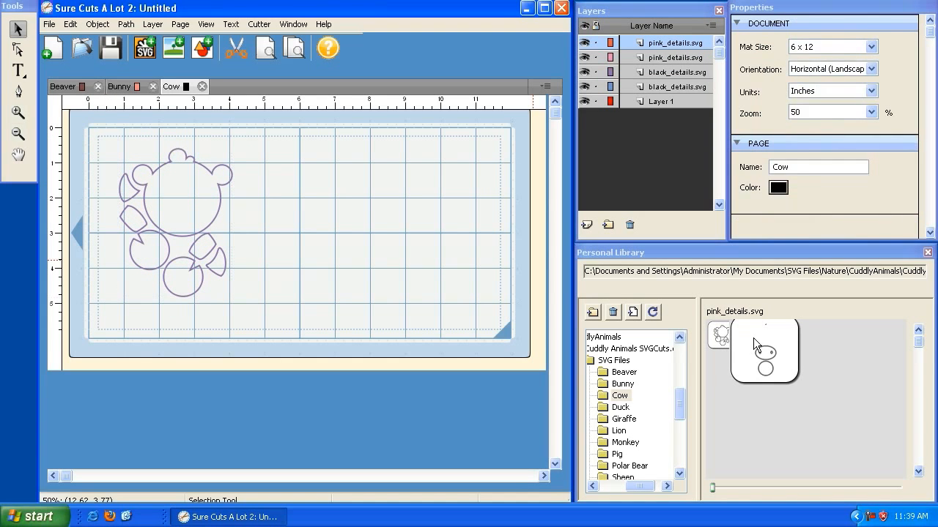
pyautogui.moveTo(82, 120); pyautogui.dragTo(246, 140)
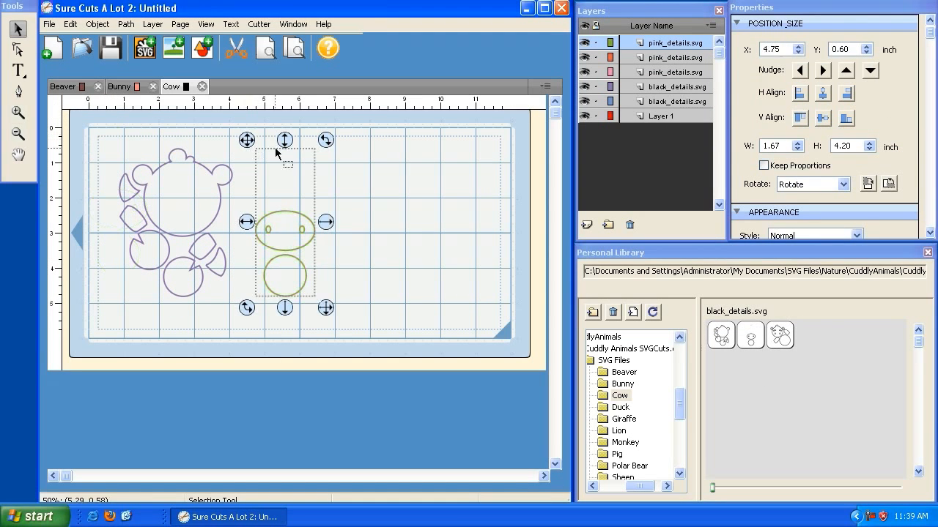
pyautogui.doubleClick(721, 335)
pyautogui.moveTo(82, 120); pyautogui.dragTo(314, 145)
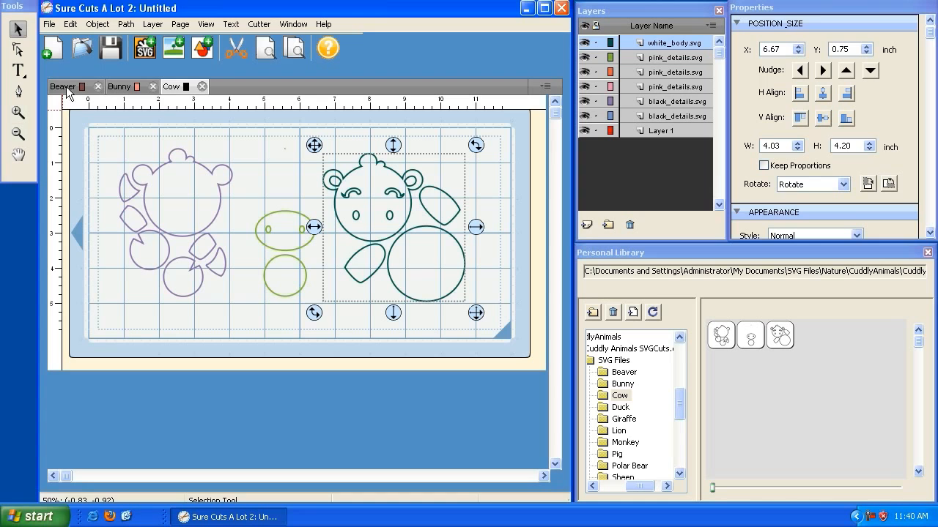
# Return to the Beaver page and toggle the dark_brown.svg layer's visibility off and on twice.
pyautogui.click(633, 19)
pyautogui.click(126, 10)
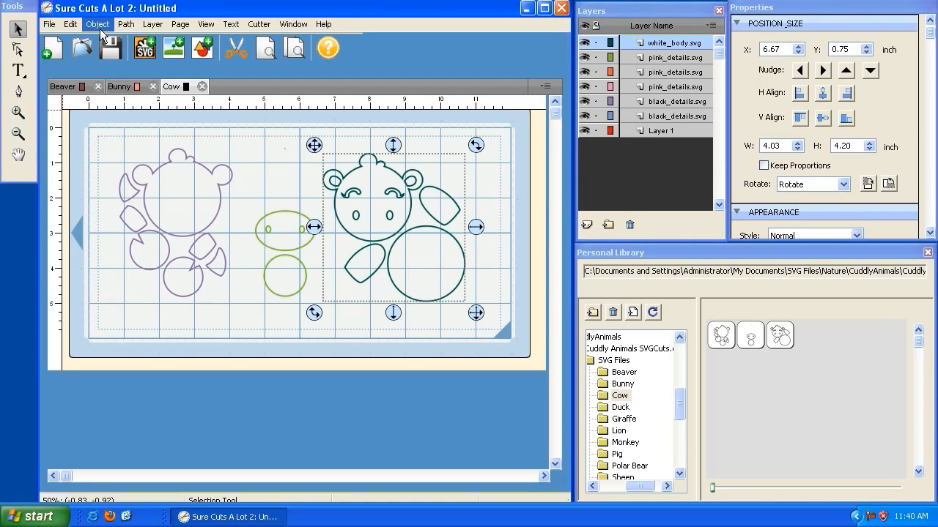
pyautogui.click(64, 86)
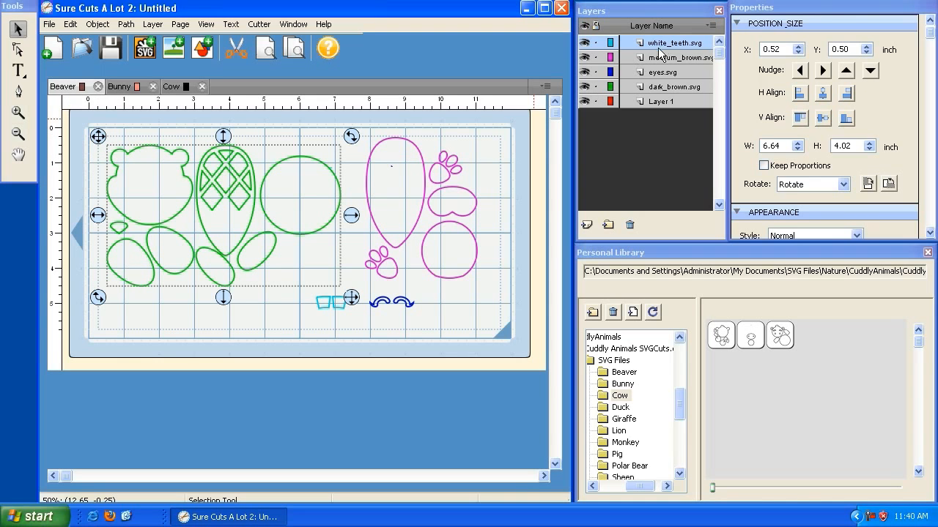
pyautogui.click(586, 89)
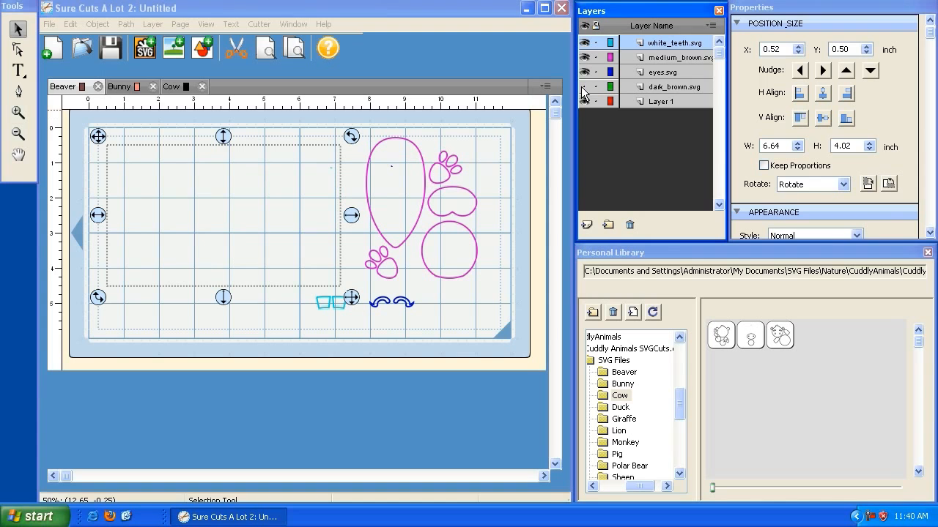
pyautogui.click(585, 88)
pyautogui.click(585, 89)
pyautogui.click(585, 89)
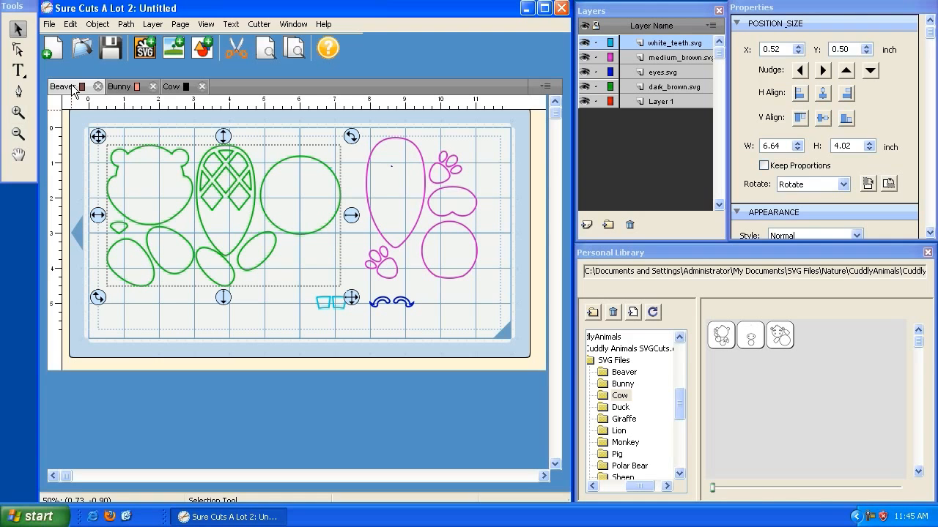
# Save the project to the Desktop as Animal Layout in the Sure Cuts A Lot 2 format and close the program.
pyautogui.click(49, 24)
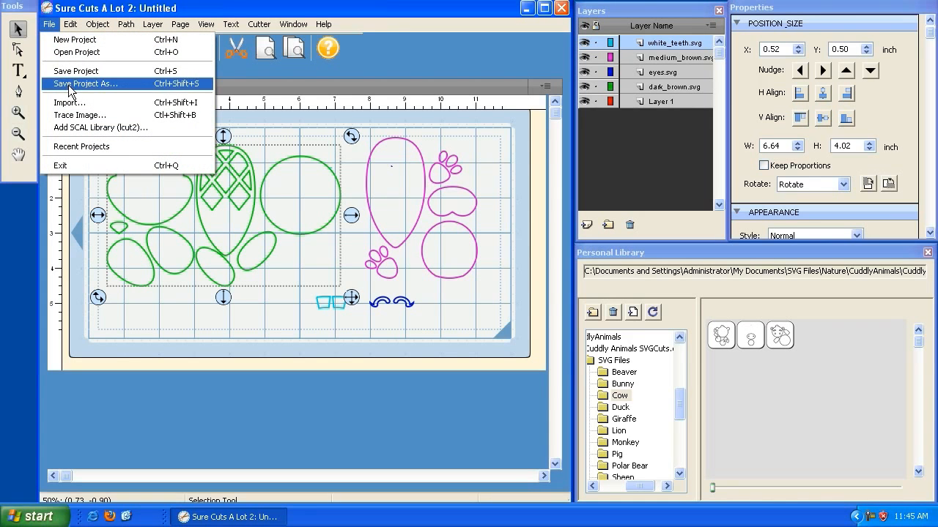
pyautogui.click(71, 84)
pyautogui.click(79, 157)
pyautogui.write('Animal Layout')
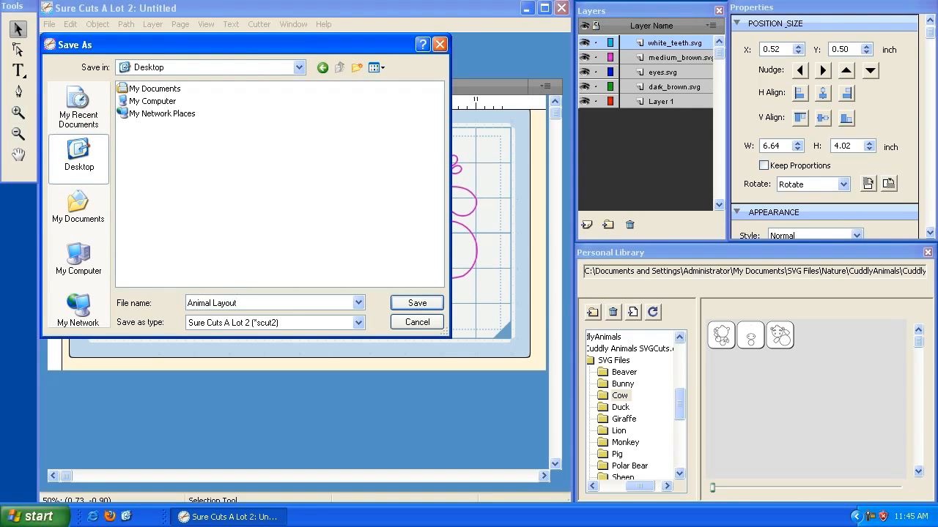
pyautogui.click(417, 303)
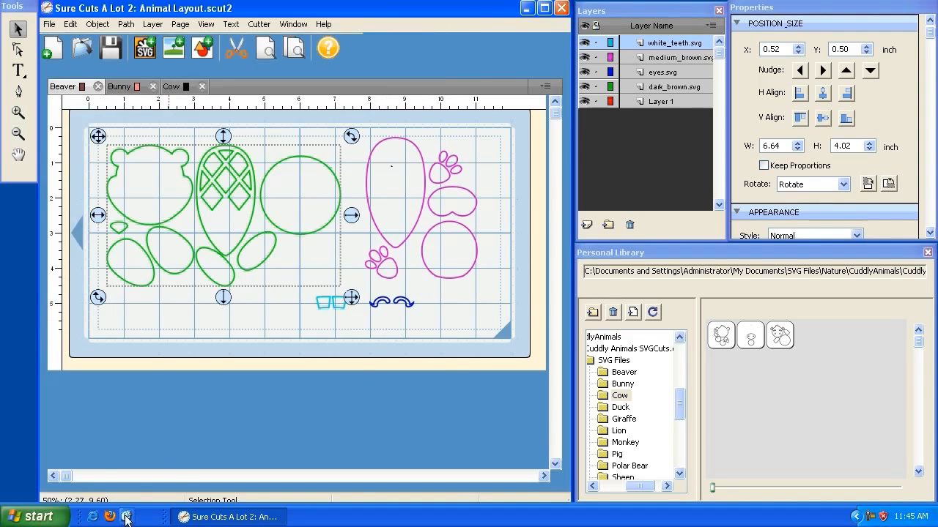
pyautogui.click(562, 9)
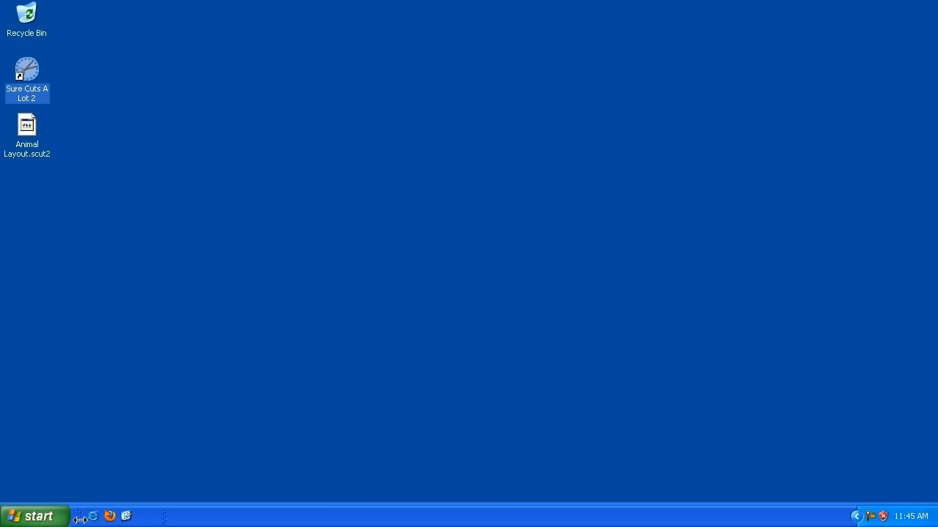
# Launch Sure Cuts A Lot 2 and open the Animal Layout.scut2 project from the Desktop.
pyautogui.doubleClick(26, 94)
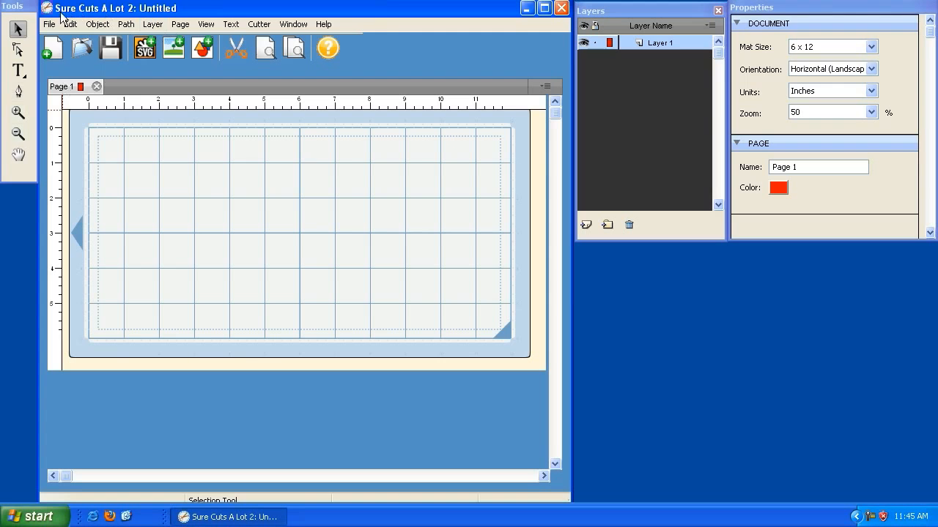
pyautogui.click(51, 24)
pyautogui.click(76, 53)
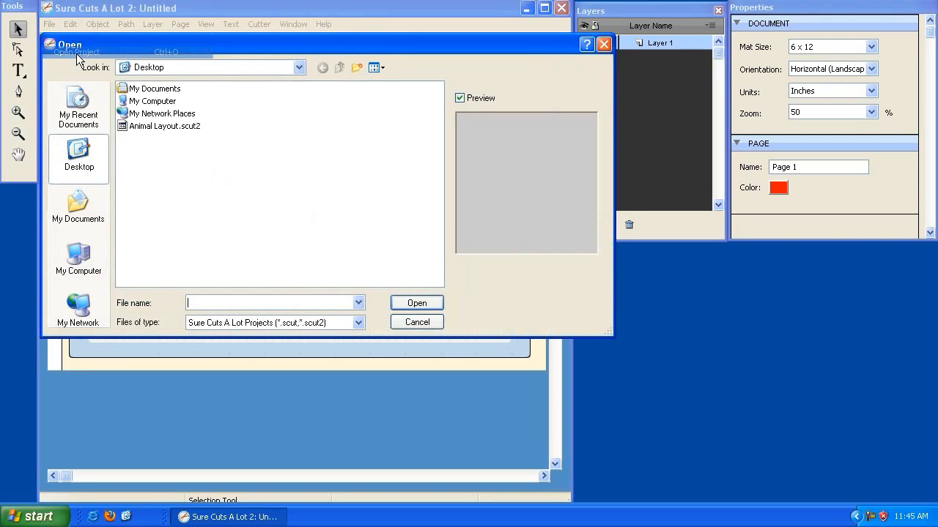
pyautogui.click(164, 126)
pyautogui.doubleClick(153, 126)
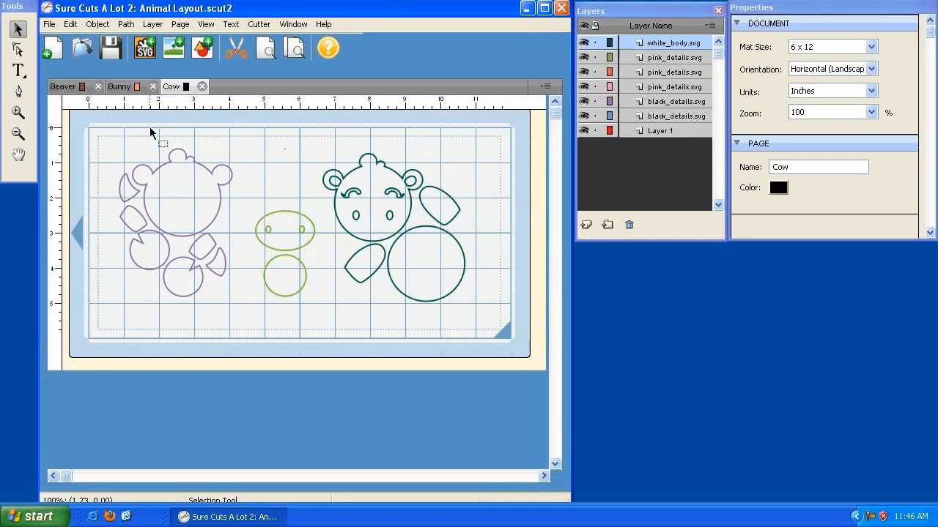
# Look at the Bunny page, switch to the Beaver page, and show the Personal Library with the SVG Files folder expanded.
pyautogui.click(141, 90)
pyautogui.click(65, 88)
pyautogui.click(259, 24)
pyautogui.moveTo(293, 24)
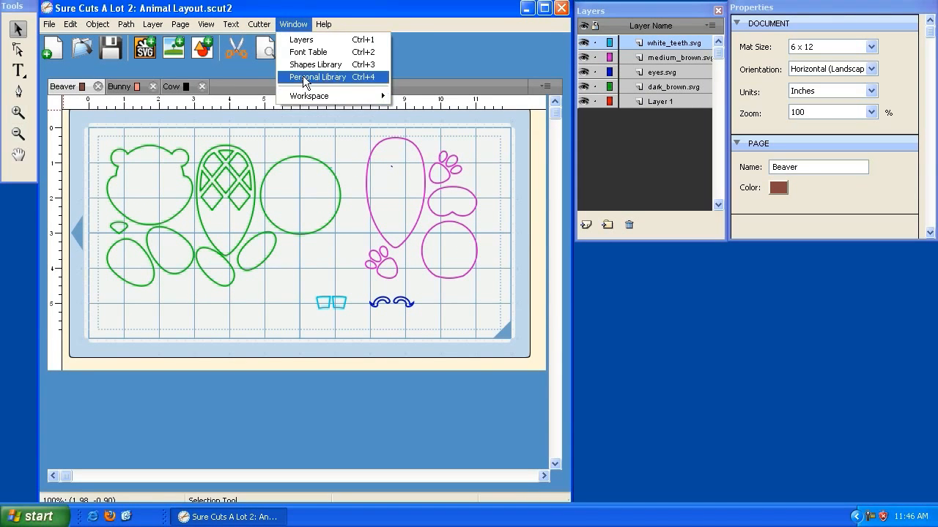
pyautogui.click(307, 76)
pyautogui.click(597, 338)
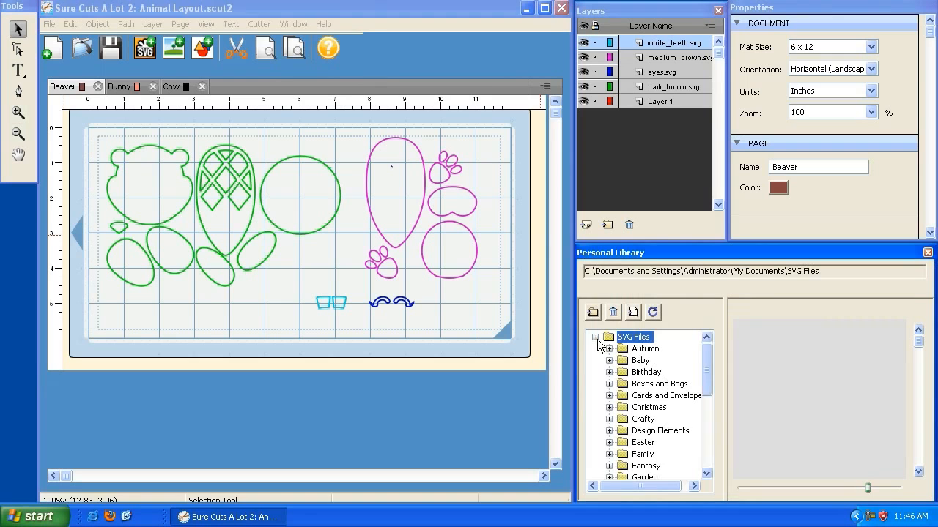
# Hide the eyes.svg, white_teeth.svg and medium_brown.svg layers on the Beaver page.
pyautogui.click(66, 89)
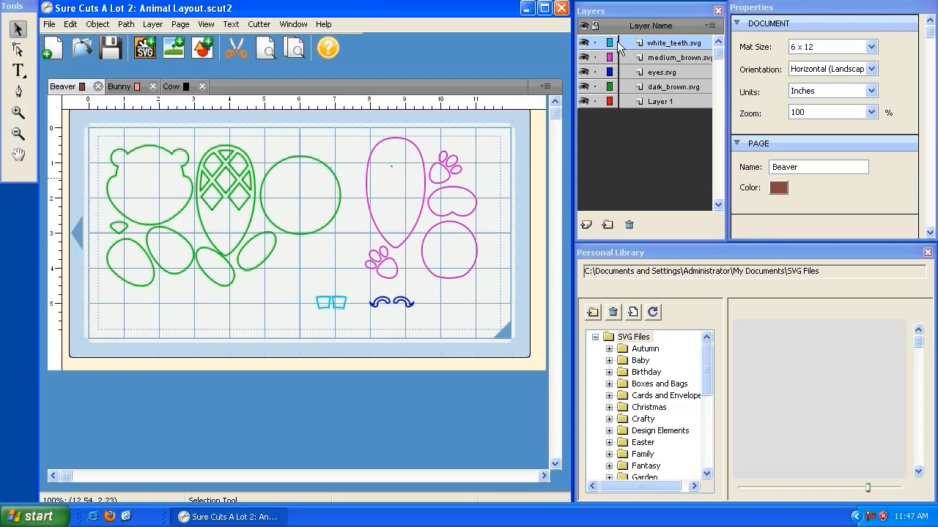
pyautogui.click(584, 72)
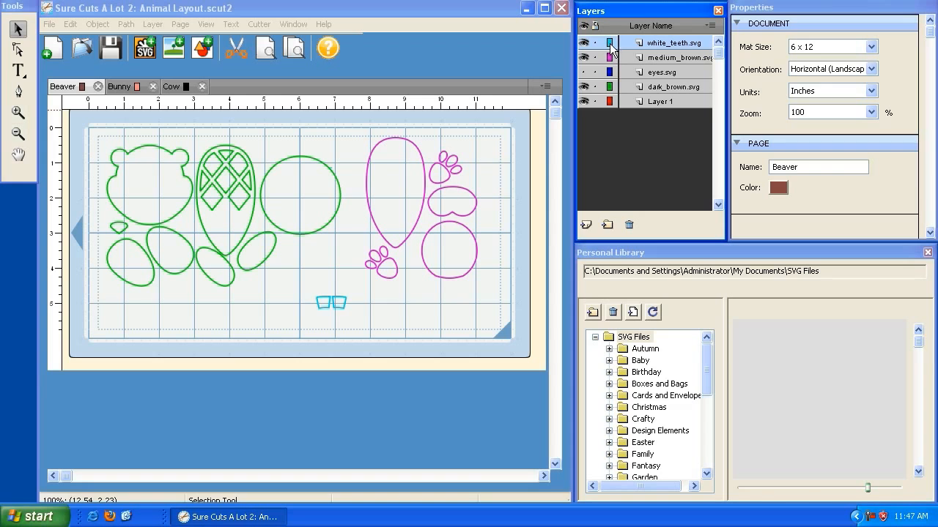
pyautogui.click(584, 43)
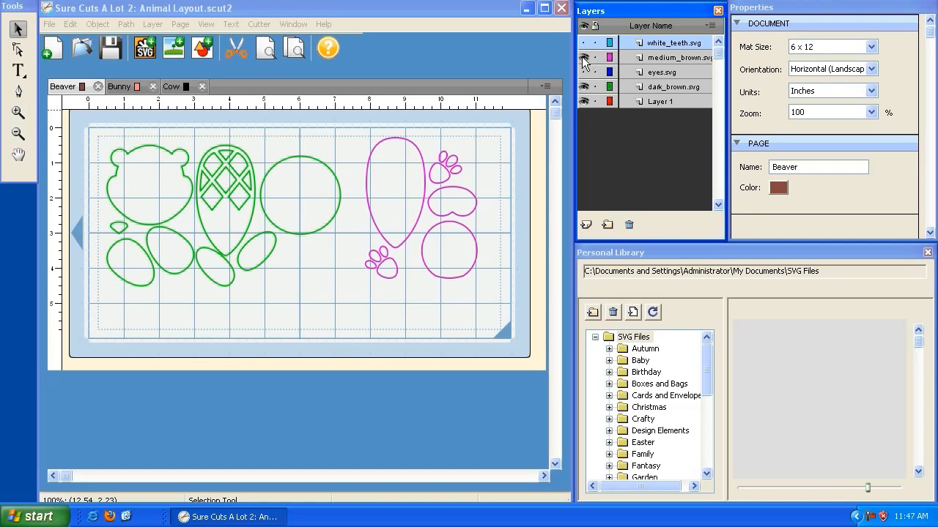
pyautogui.click(583, 58)
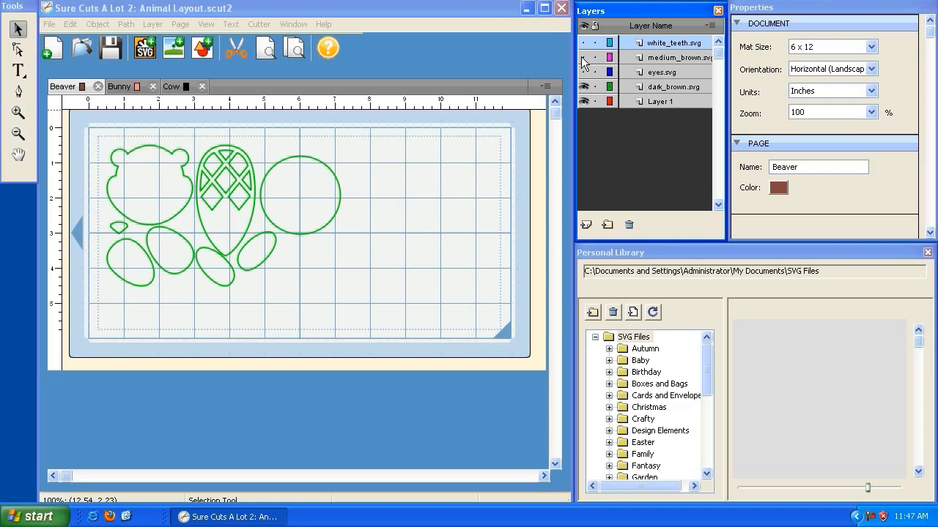
pyautogui.click(451, 7)
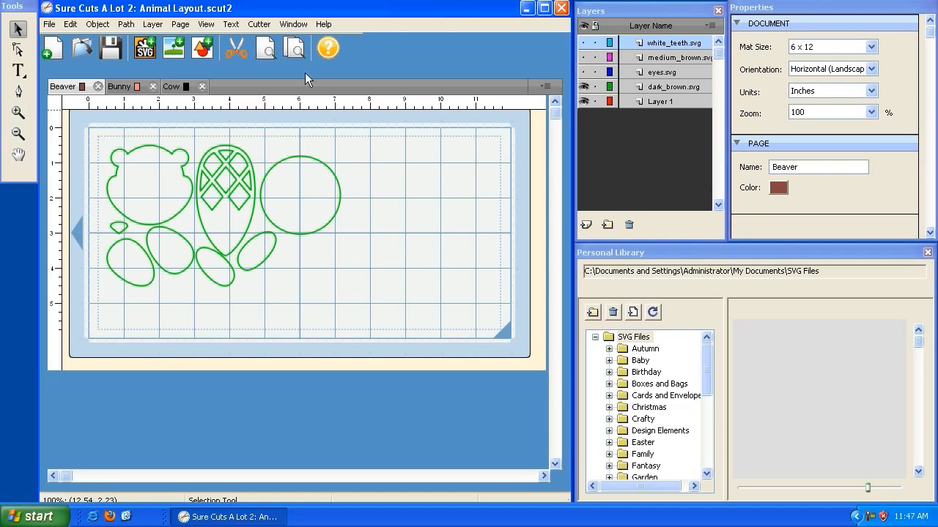
# Preview the Beaver page's cut, turn off outline display, and preview the cut again.
pyautogui.click(268, 56)
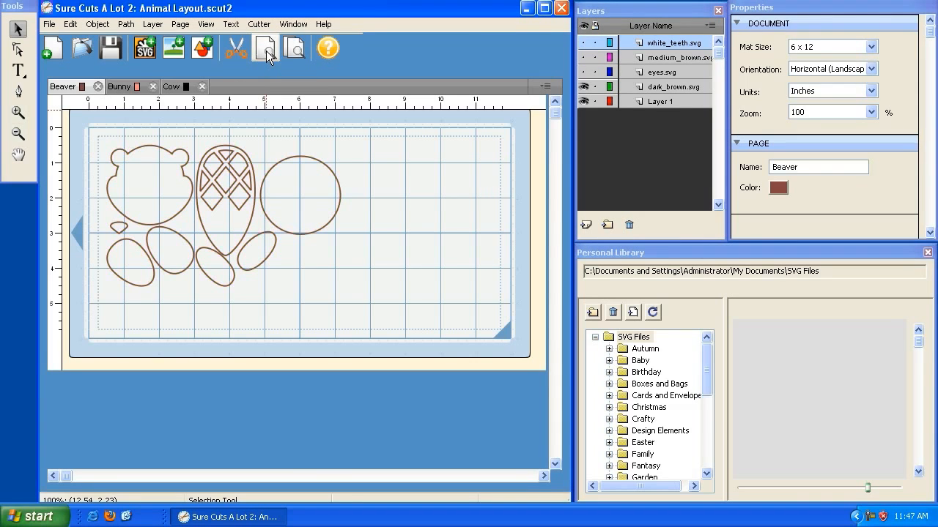
pyautogui.click(206, 24)
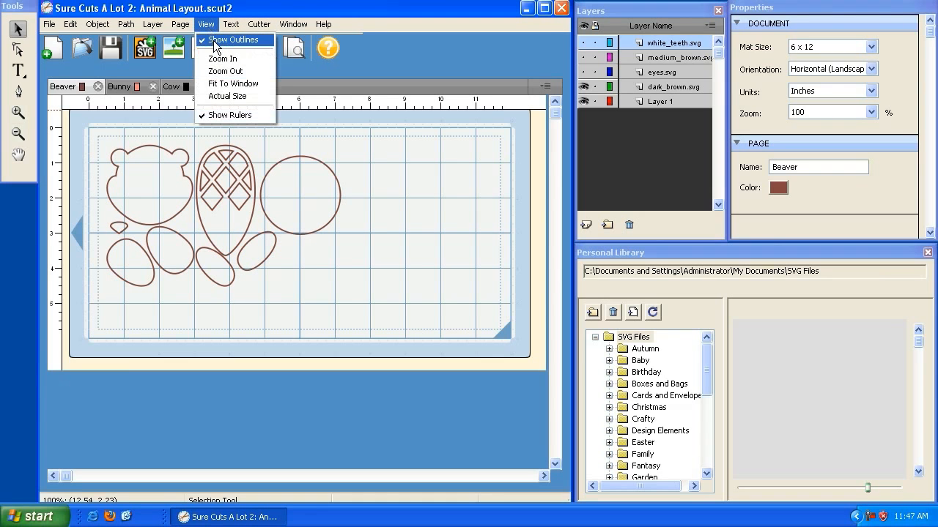
pyautogui.click(217, 39)
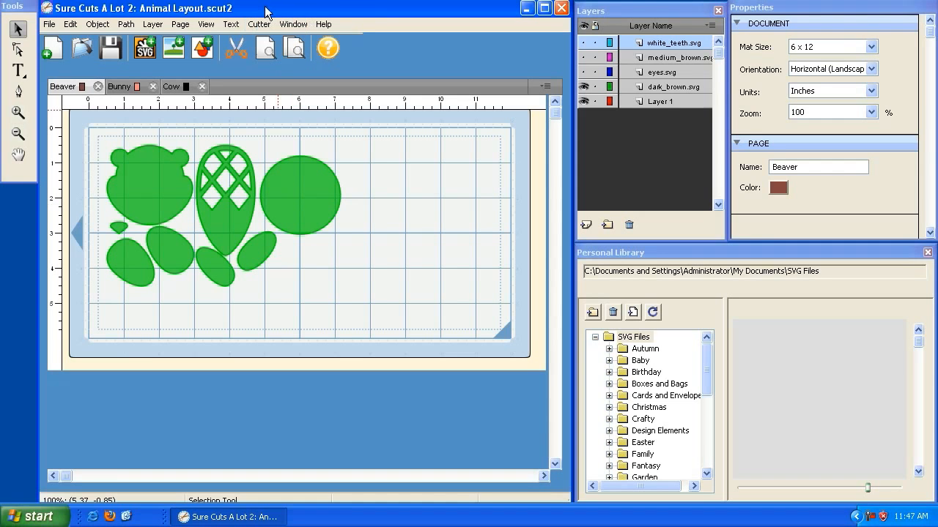
pyautogui.click(265, 51)
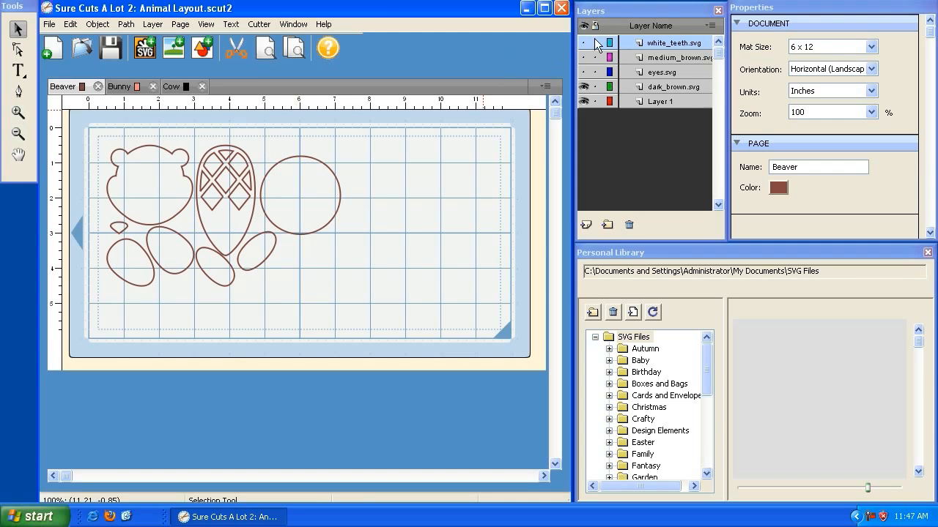
# Toggle the dark_brown.svg layer's visibility a few times, and show the eyes.svg layer in its place.
pyautogui.click(584, 87)
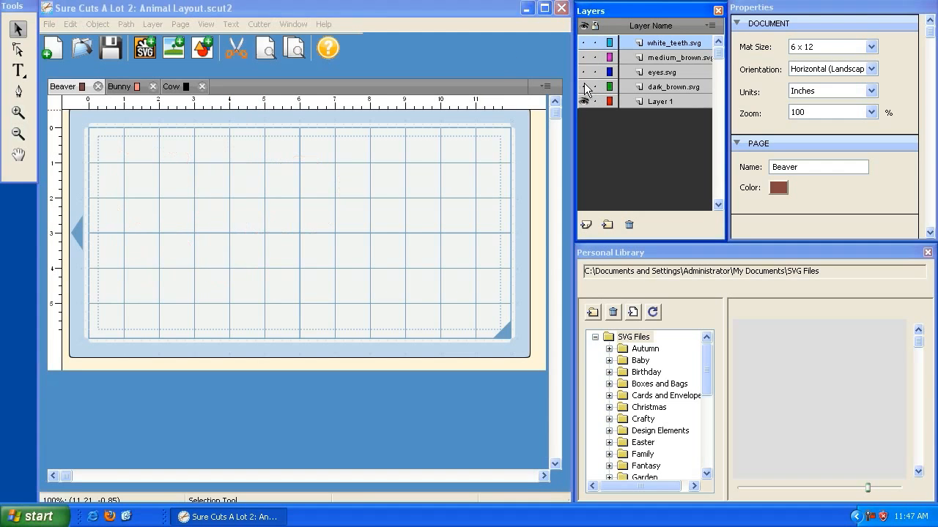
pyautogui.click(584, 86)
pyautogui.click(584, 88)
pyautogui.click(584, 87)
pyautogui.click(583, 72)
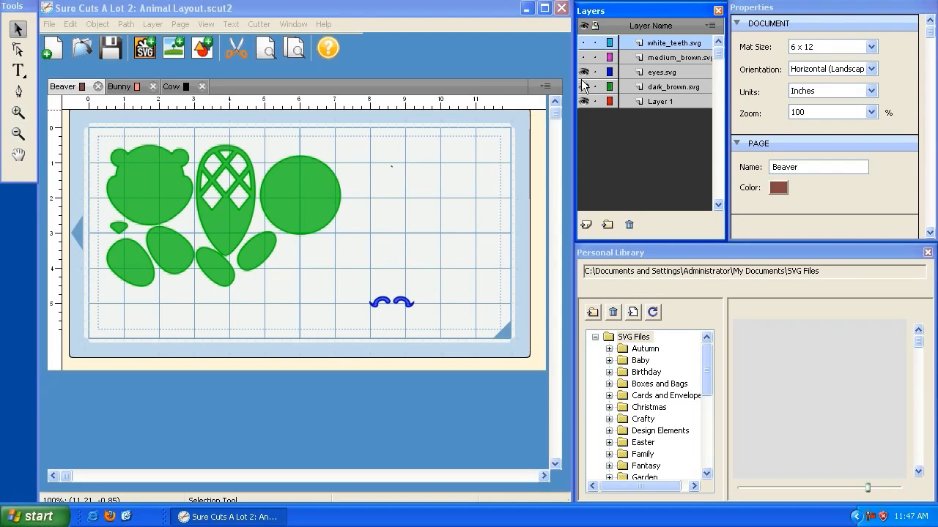
pyautogui.click(584, 87)
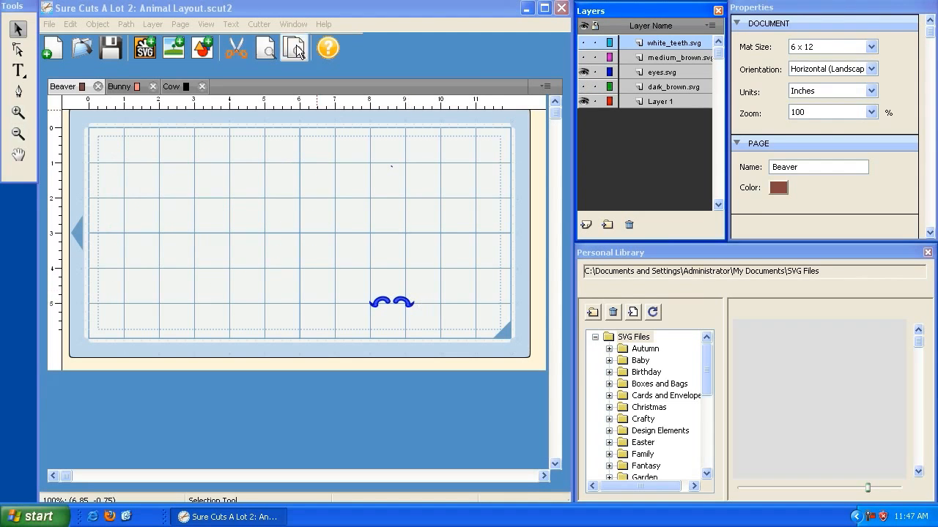
pyautogui.click(266, 9)
pyautogui.click(259, 24)
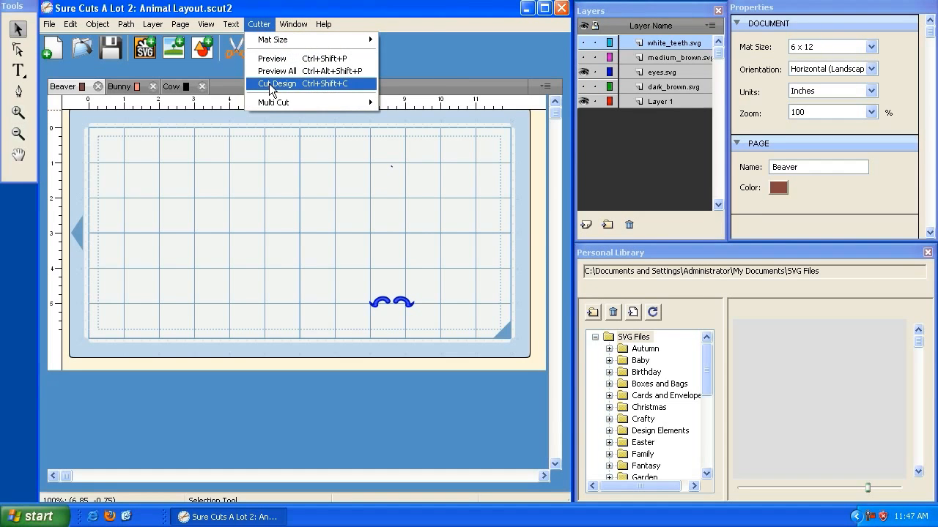
pyautogui.click(335, 9)
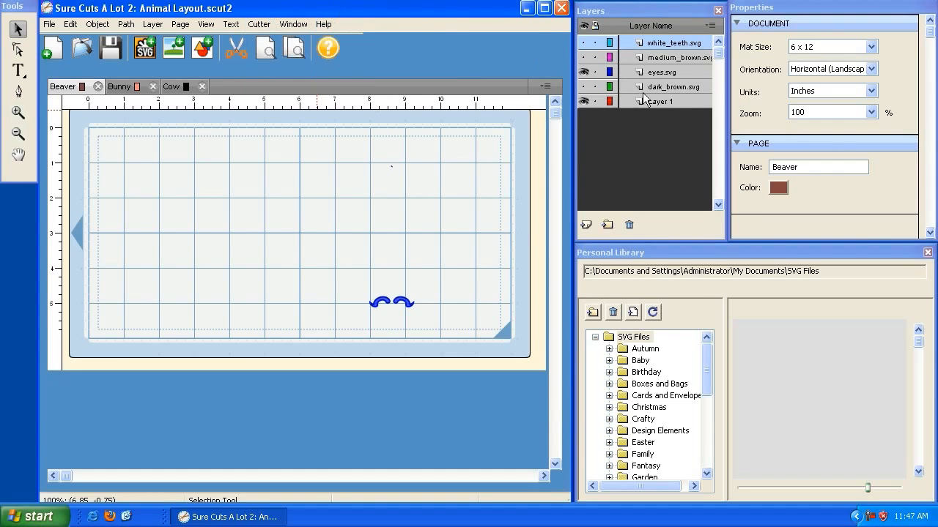
# Show the medium_brown.svg layer in place of eyes.svg and move its shapes to about X 0.77, Y 0.42 inch.
pyautogui.click(584, 72)
pyautogui.click(583, 57)
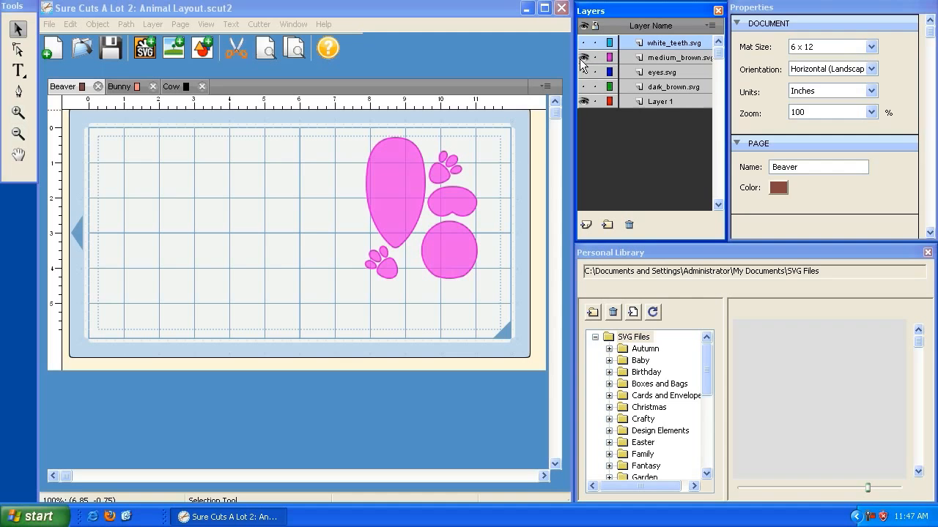
pyautogui.click(416, 209)
pyautogui.moveTo(357, 132); pyautogui.dragTo(105, 130)
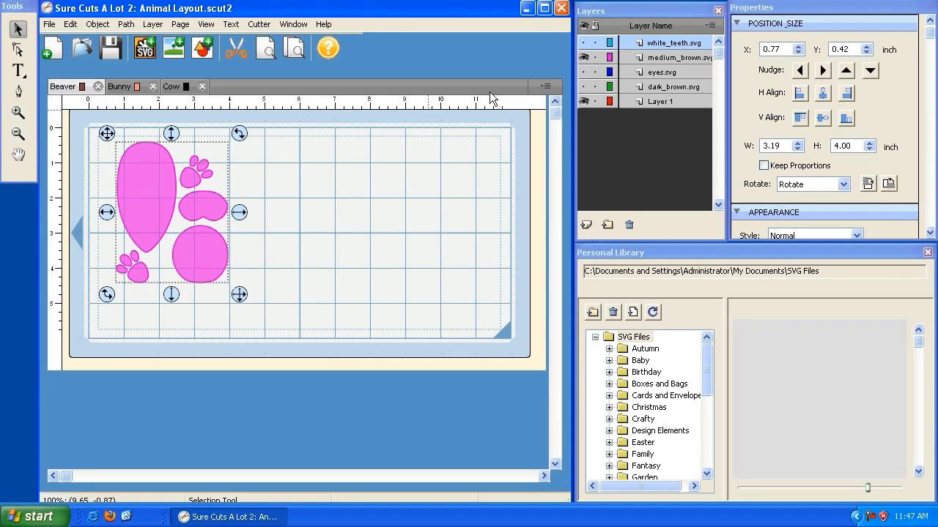
# Briefly show the dark_brown.svg layer over the medium brown shapes, hide it again, and preview the Beaver page's cut.
pyautogui.click(583, 87)
pyautogui.click(583, 88)
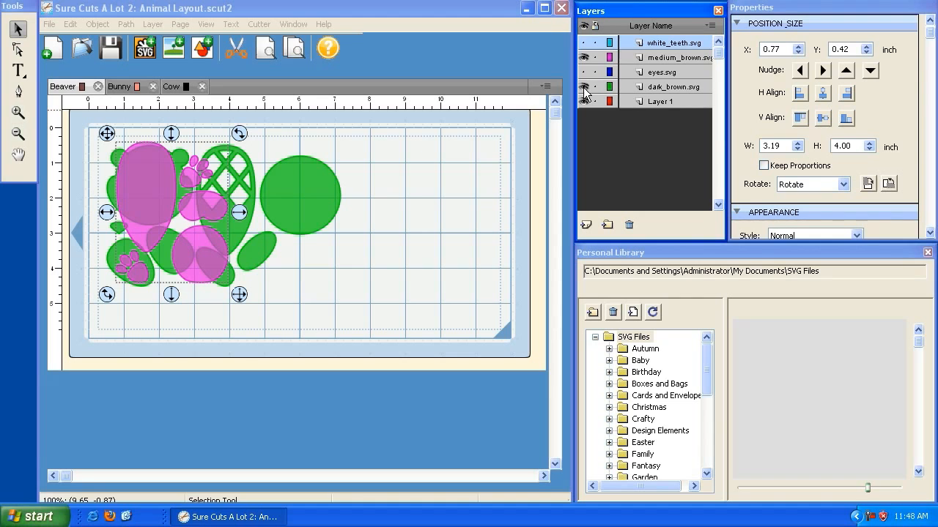
pyautogui.click(584, 88)
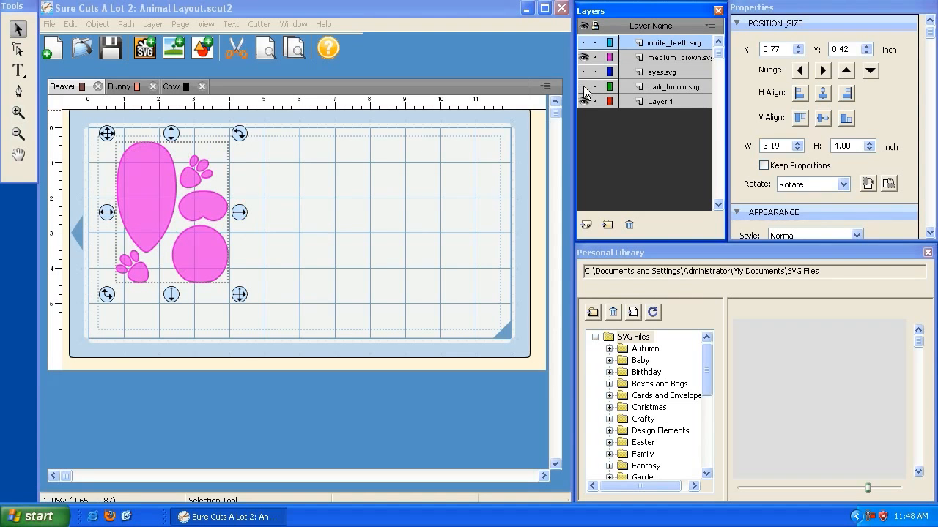
pyautogui.click(278, 173)
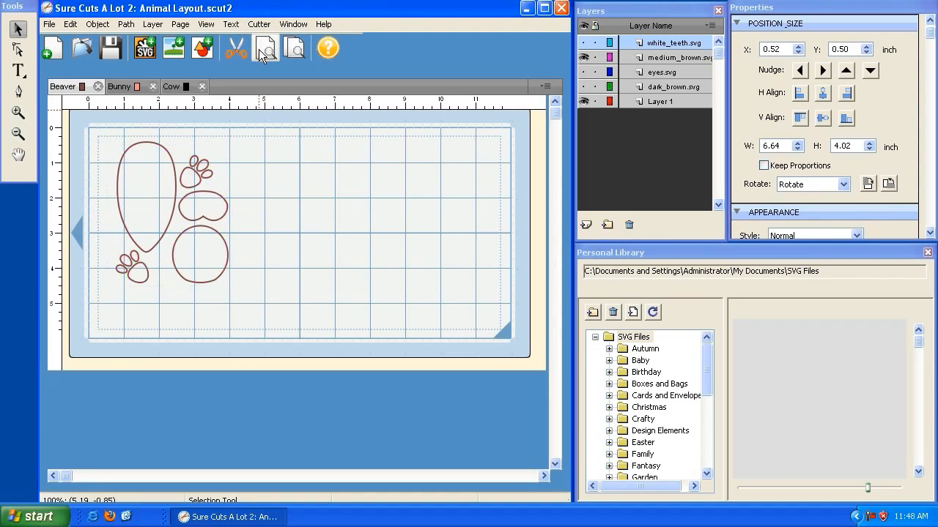
pyautogui.hotkey('ctrl', 'a')
pyautogui.click(260, 24)
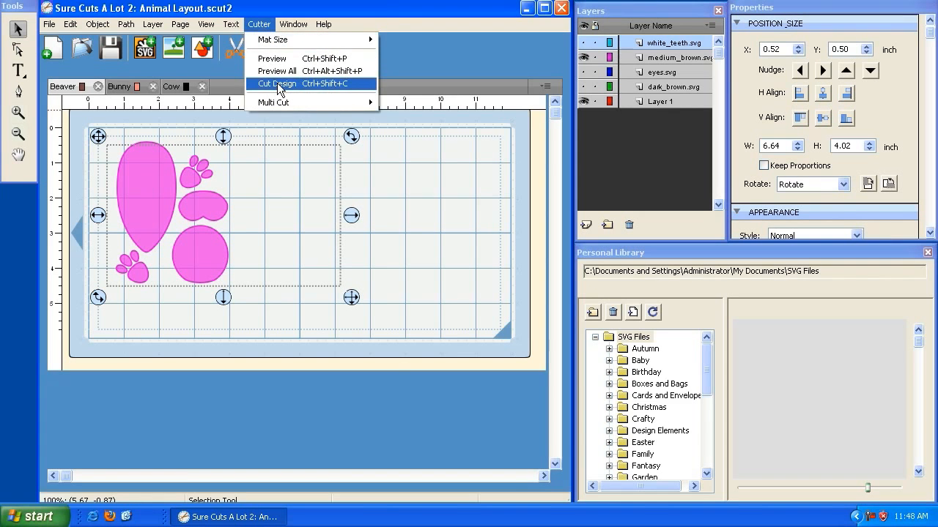
pyautogui.click(326, 9)
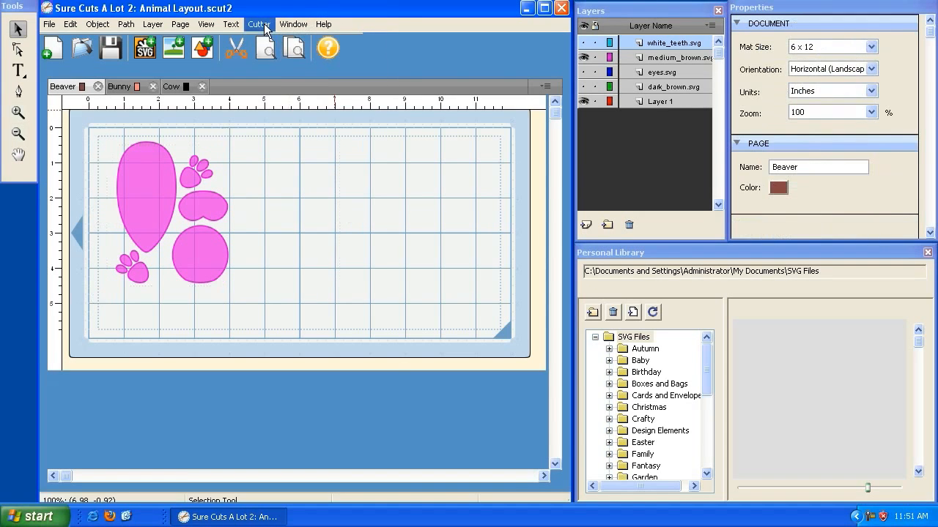
# Set the cutting mat size to 12x12 and return it to 12x6.
pyautogui.click(260, 24)
pyautogui.moveTo(267, 43)
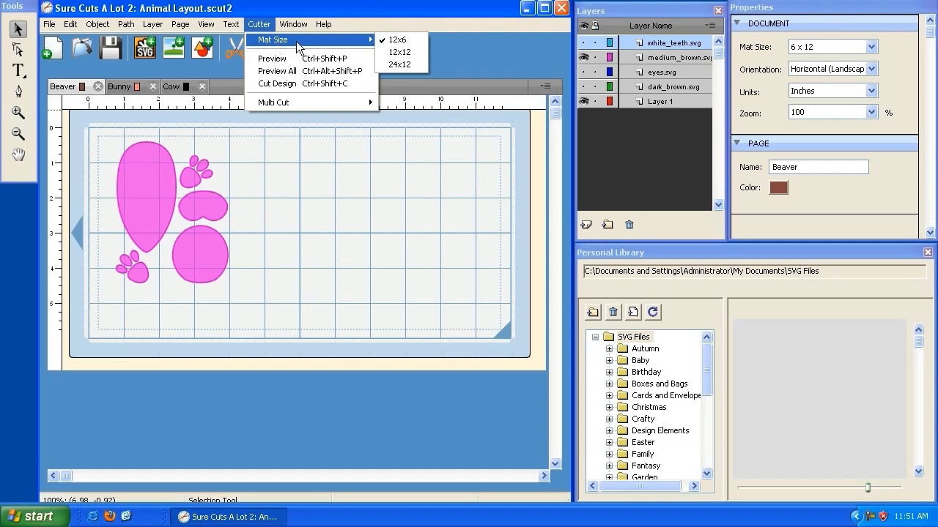
pyautogui.click(396, 55)
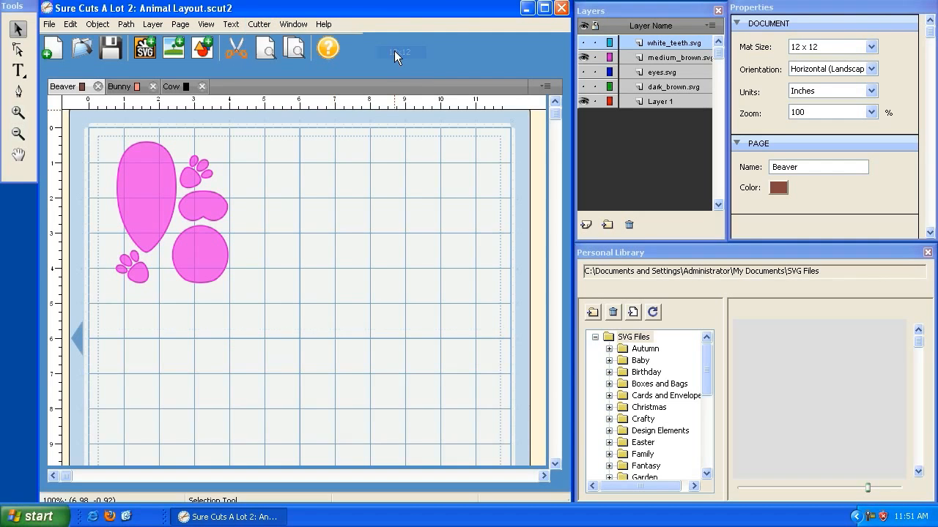
pyautogui.click(260, 24)
pyautogui.moveTo(281, 43)
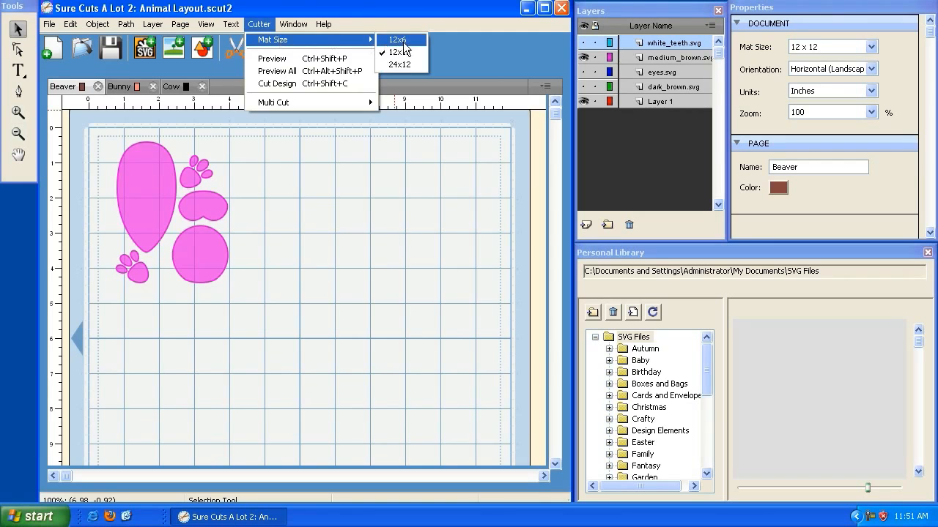
pyautogui.click(399, 39)
pyautogui.click(258, 24)
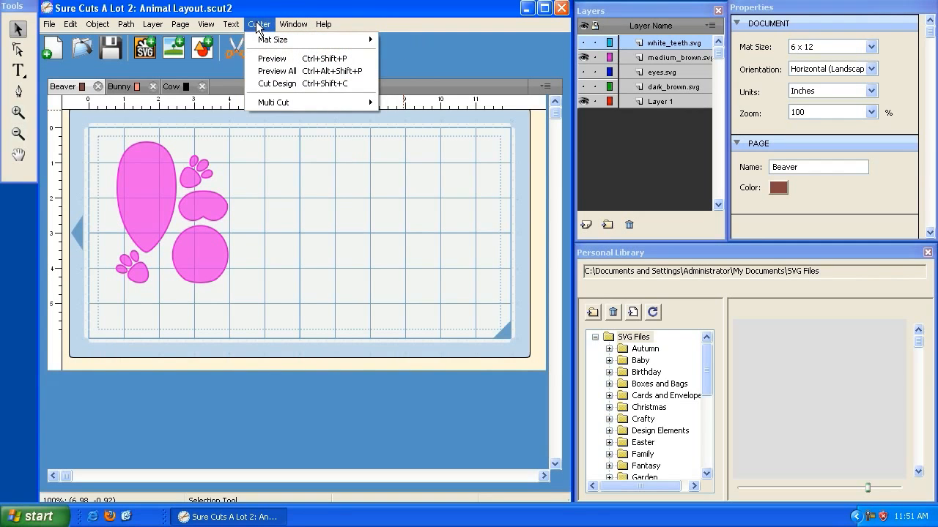
pyautogui.moveTo(279, 104)
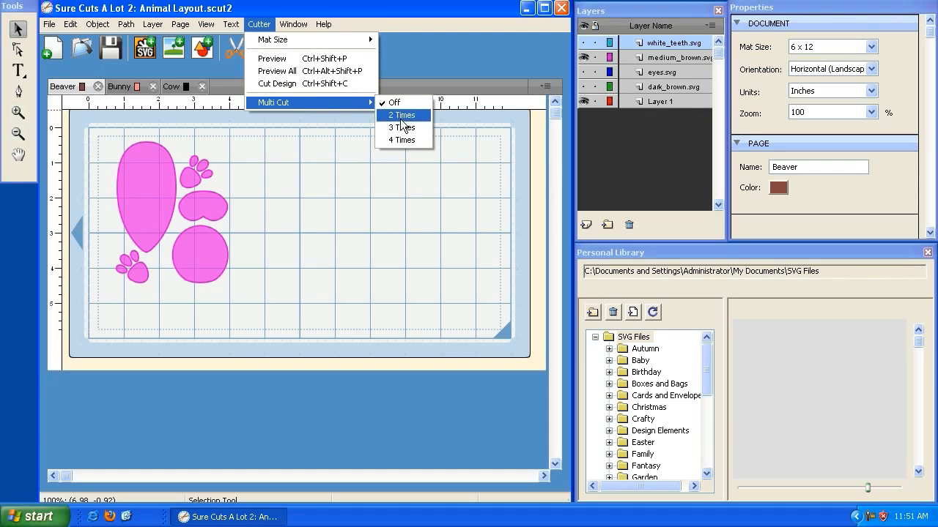
pyautogui.click(310, 13)
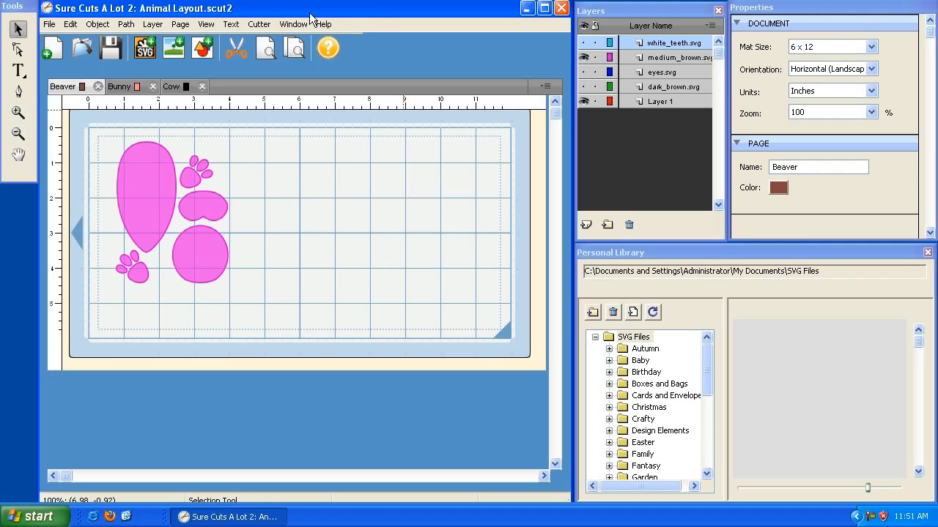
pyautogui.click(259, 25)
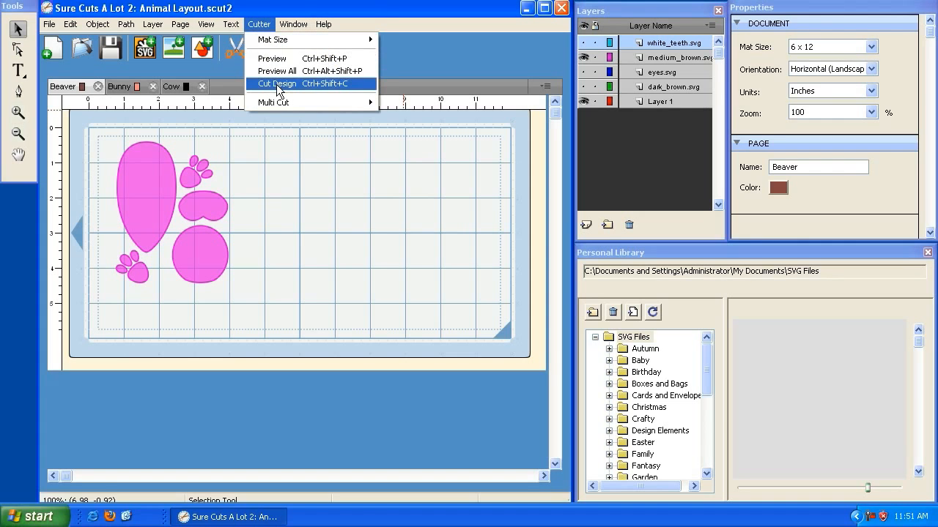
pyautogui.click(298, 13)
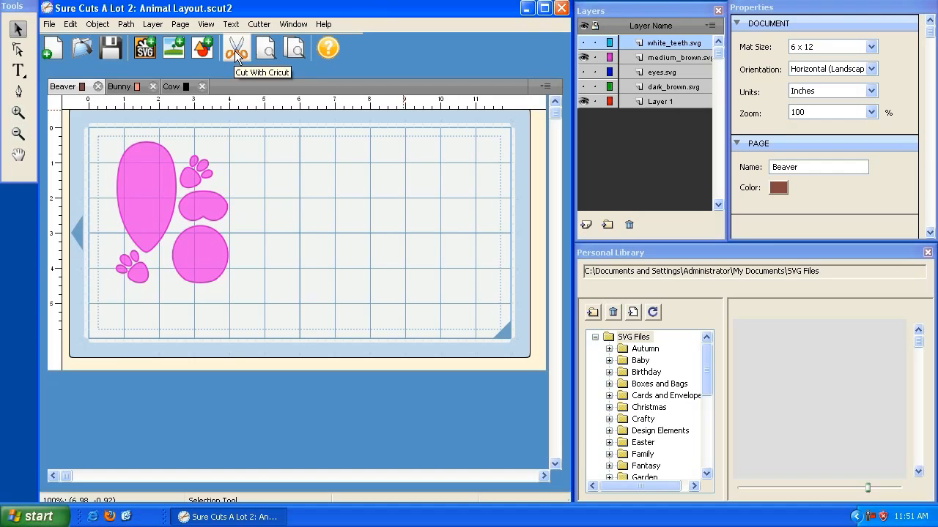
pyautogui.click(261, 24)
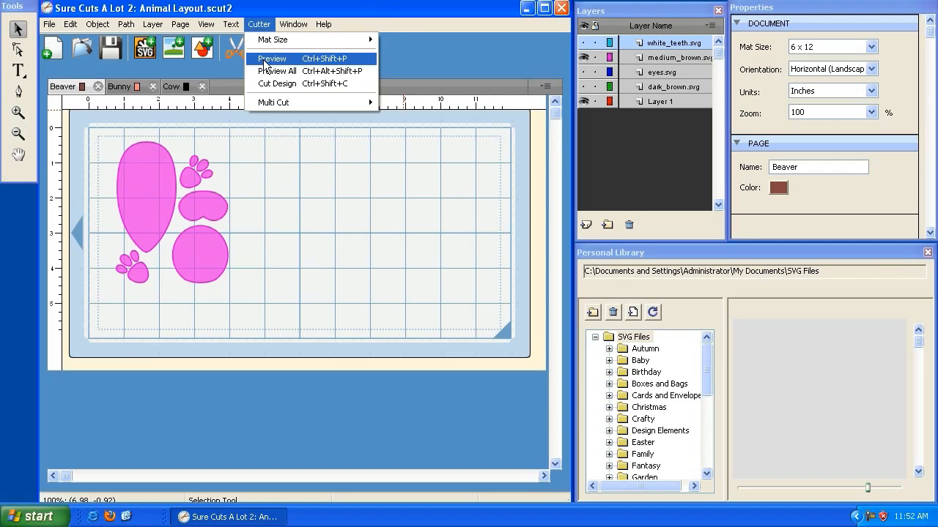
# Move the medium brown shapes to about X 0.83, Y 0.06 inch, past the mat's dashed cutting margin, and preview the cut.
pyautogui.click(265, 60)
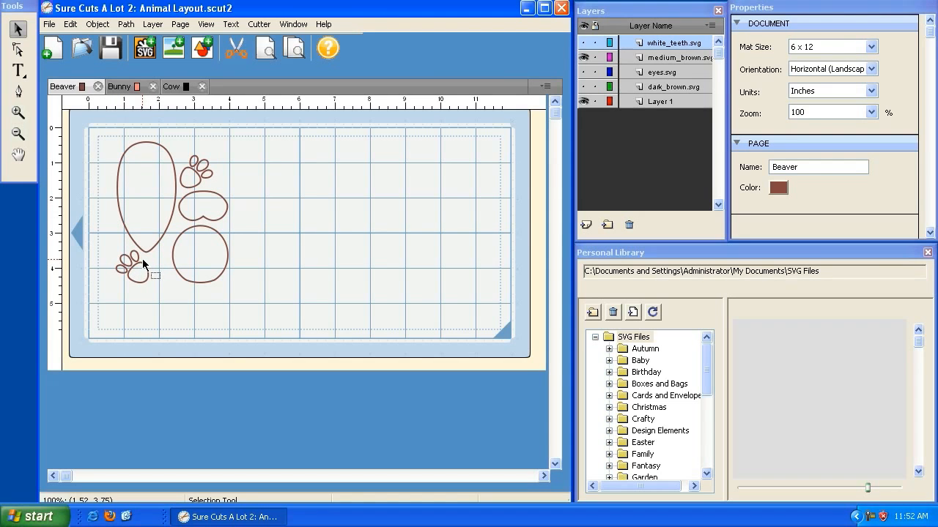
pyautogui.click(162, 203)
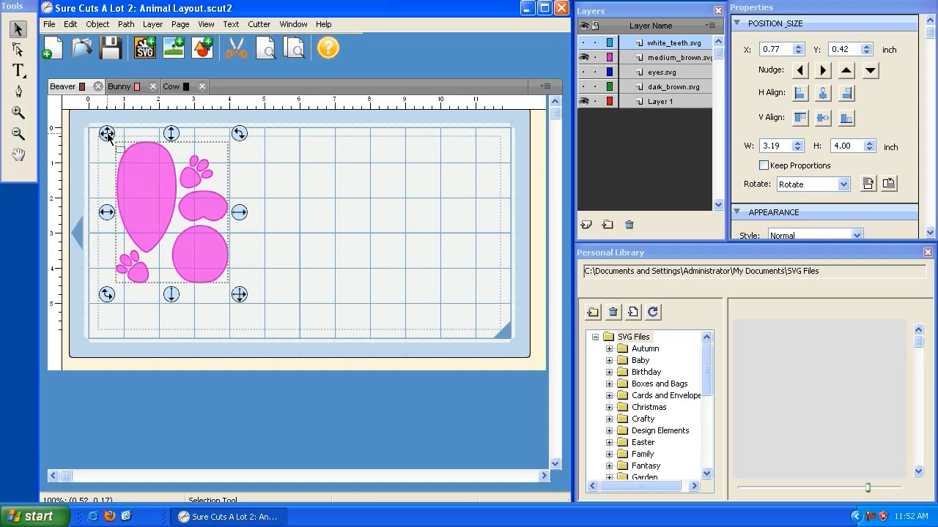
pyautogui.moveTo(107, 134); pyautogui.dragTo(109, 121)
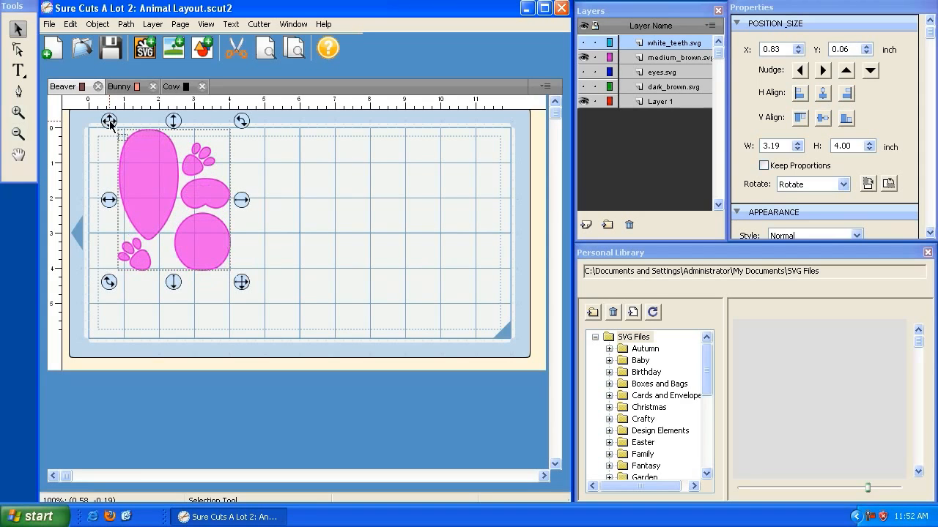
pyautogui.click(267, 47)
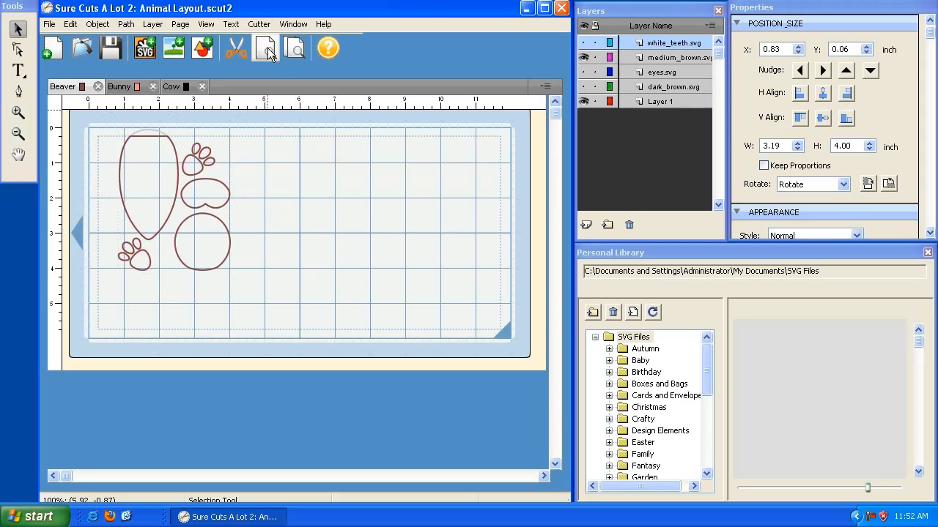
pyautogui.click(157, 155)
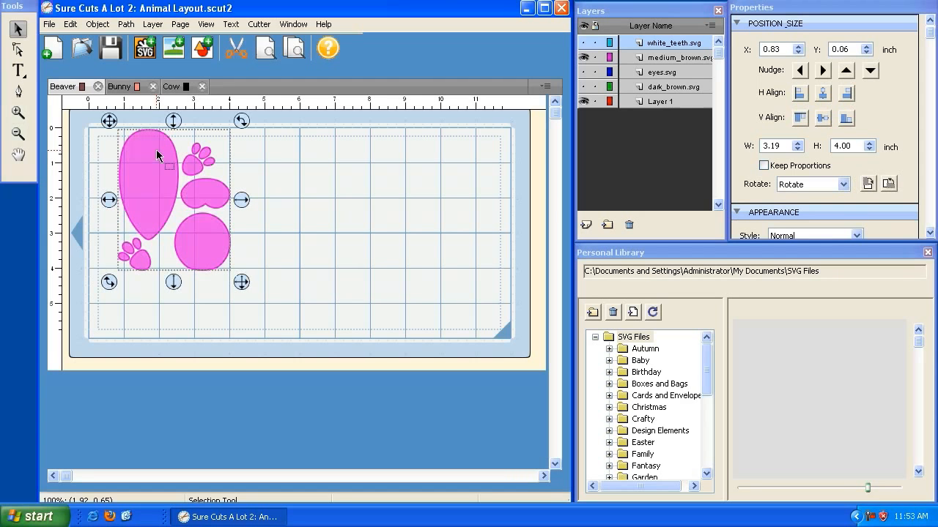
# Move the medium brown shapes back inside the cutting margin at about X 0.48, Y 0.44 inch and preview the cut again.
pyautogui.moveTo(110, 122)
pyautogui.mouseDown()
pyautogui.moveTo(108, 137)
pyautogui.moveTo(97, 135)
pyautogui.mouseUp()
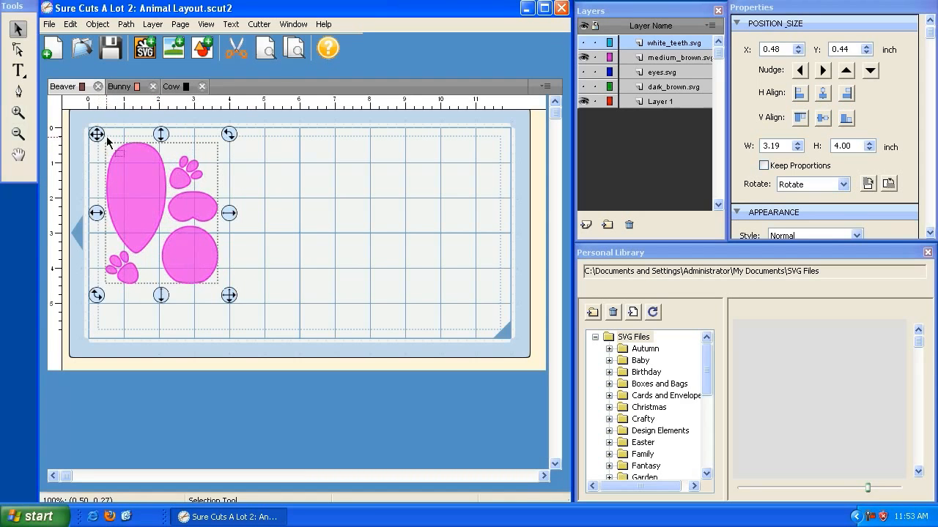
pyautogui.click(267, 57)
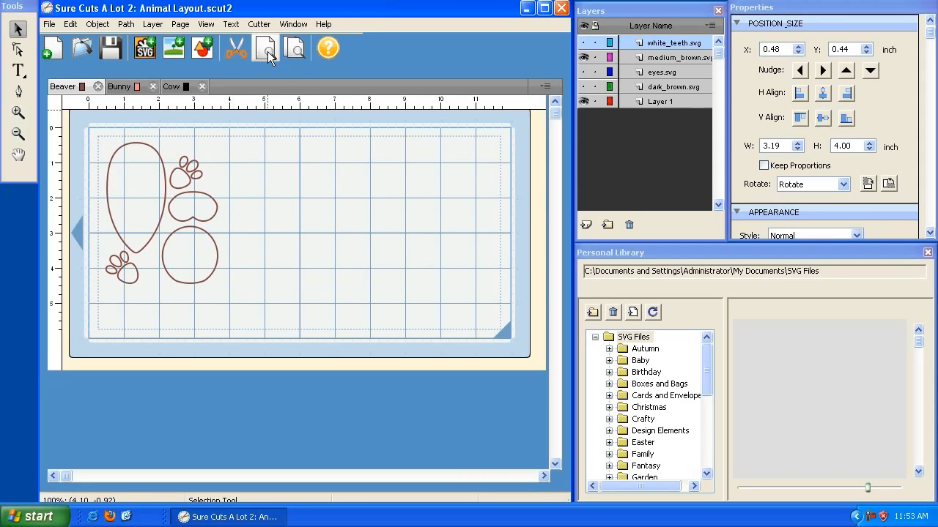
pyautogui.click(258, 24)
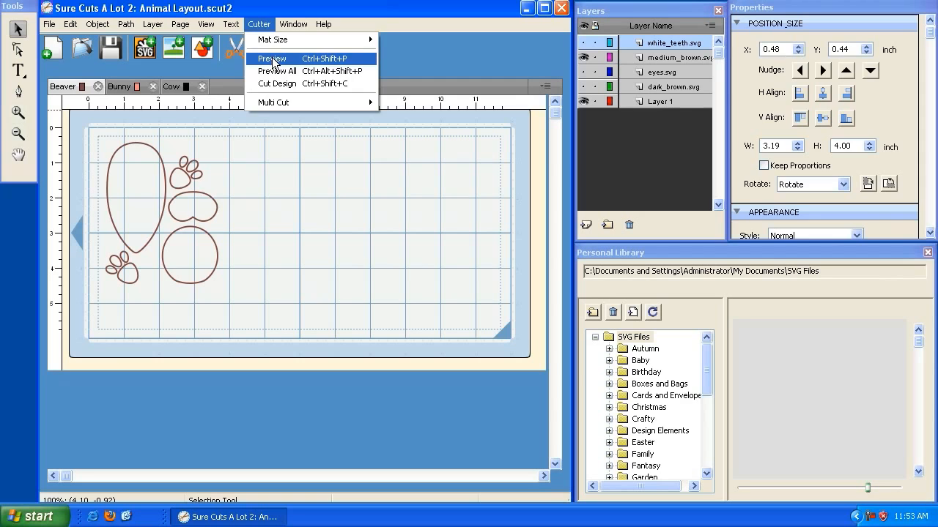
pyautogui.click(273, 60)
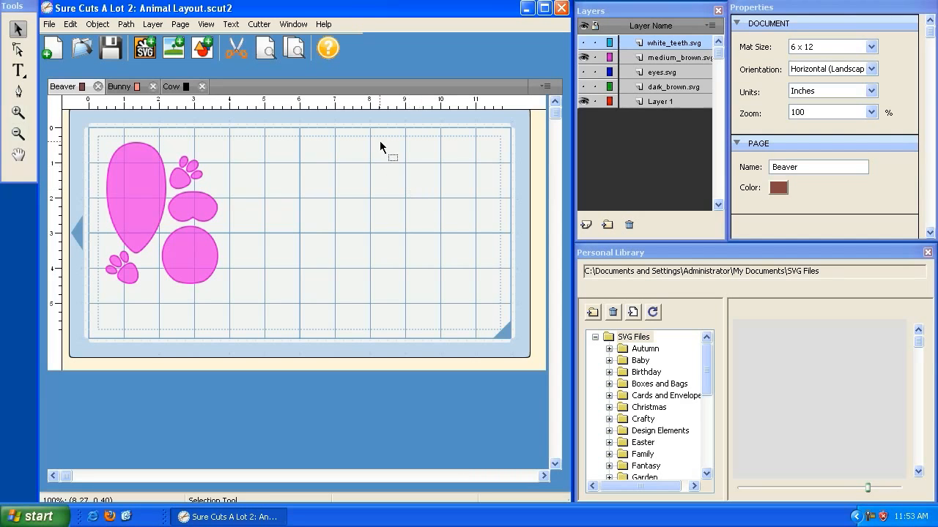
# Preview the cut with Preview All, and look at the Bunny page before returning to the Beaver page.
pyautogui.click(295, 50)
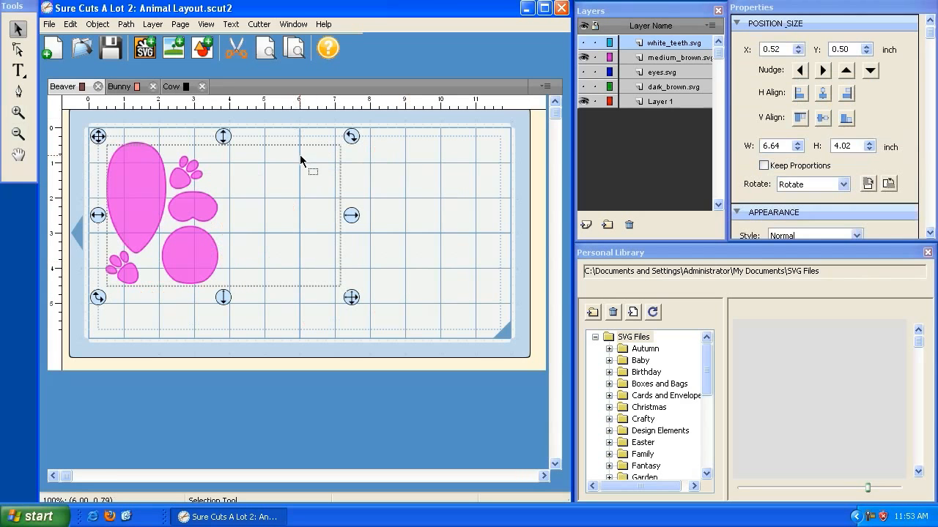
pyautogui.click(256, 25)
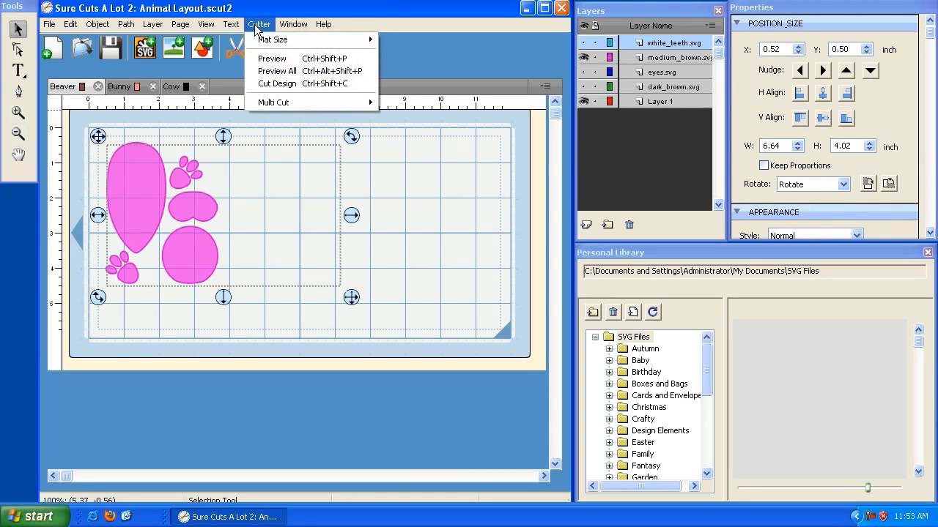
pyautogui.click(276, 71)
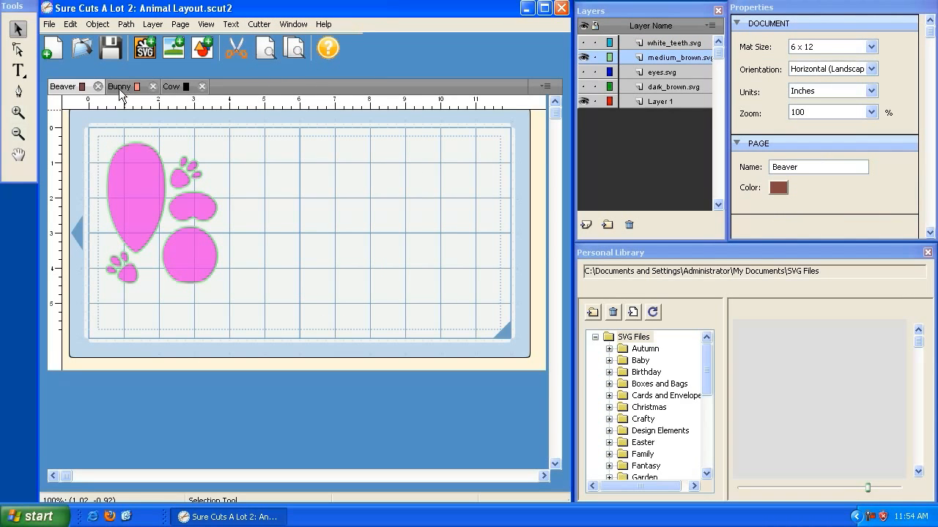
pyautogui.click(123, 88)
pyautogui.click(66, 87)
# Show the white_teeth.svg, eyes.svg and dark_brown.svg layers and move the dark brown shapes to about X 4.54, Y 0.40 inch.
pyautogui.click(583, 43)
pyautogui.click(583, 72)
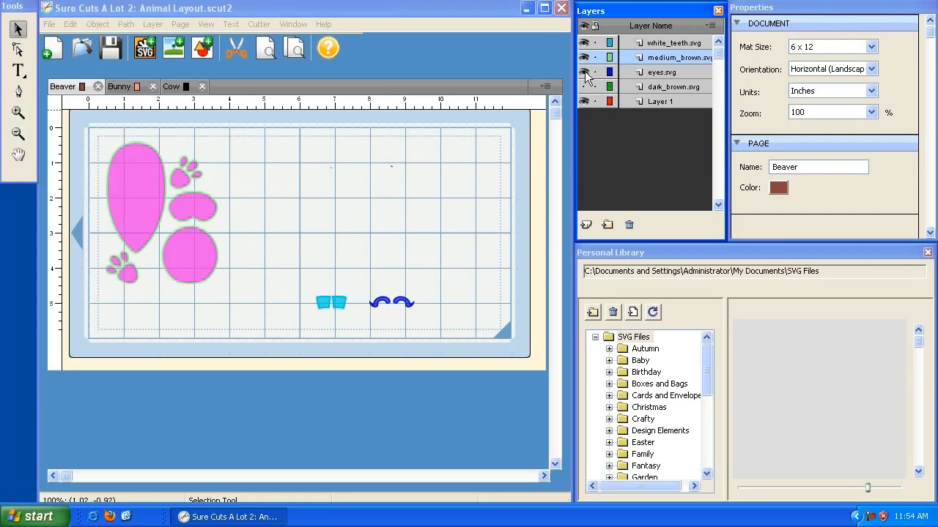
pyautogui.click(584, 86)
pyautogui.click(224, 179)
pyautogui.moveTo(98, 136); pyautogui.dragTo(249, 137)
pyautogui.click(218, 160)
# View the Beaver page's shapes as outlines only, and restore the filled display.
pyautogui.click(205, 25)
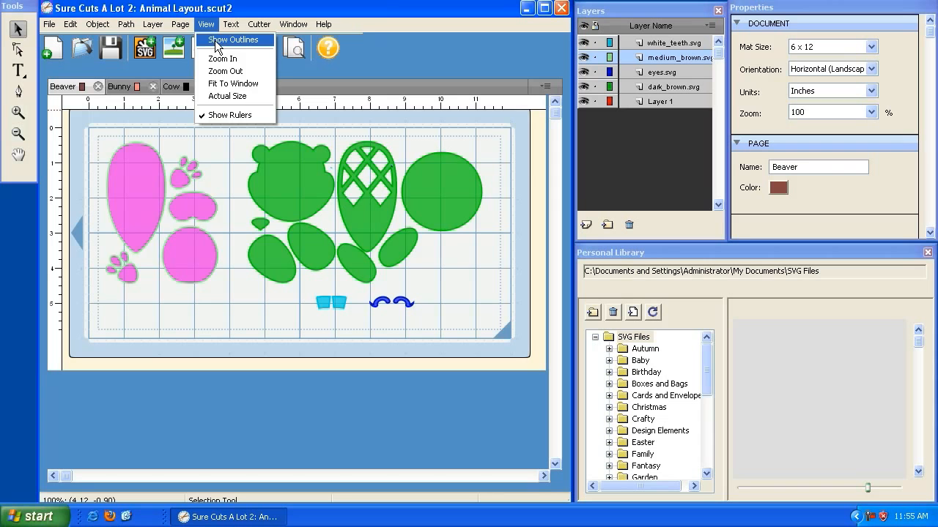
pyautogui.click(216, 40)
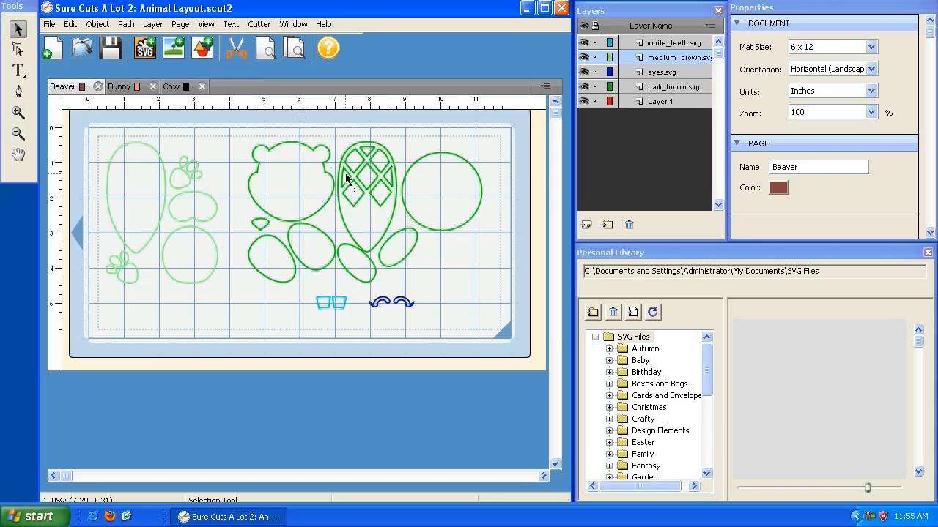
pyautogui.click(206, 24)
pyautogui.click(220, 36)
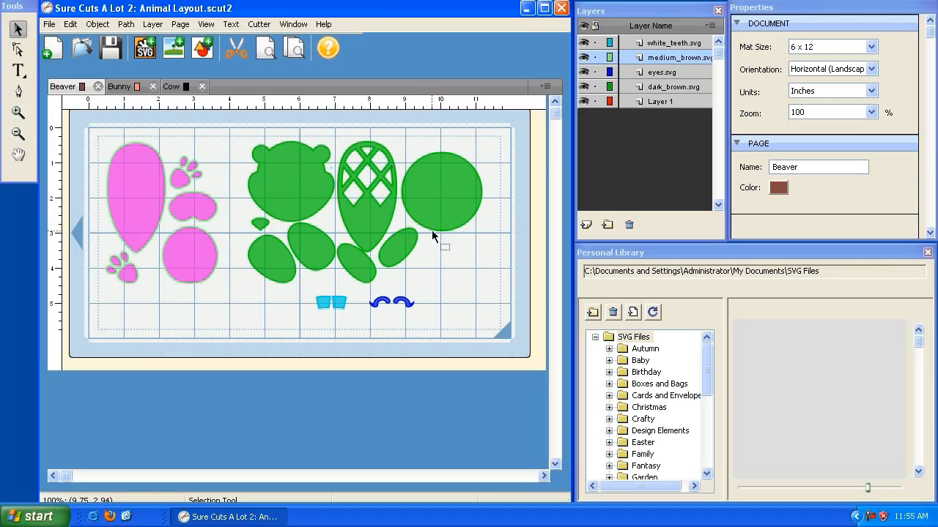
# Move the dark brown shapes to about X 4.54, Y 0.52 inch and set their fill to dark brown (Red 64, Green 0, Blue 0).
pyautogui.click(438, 255)
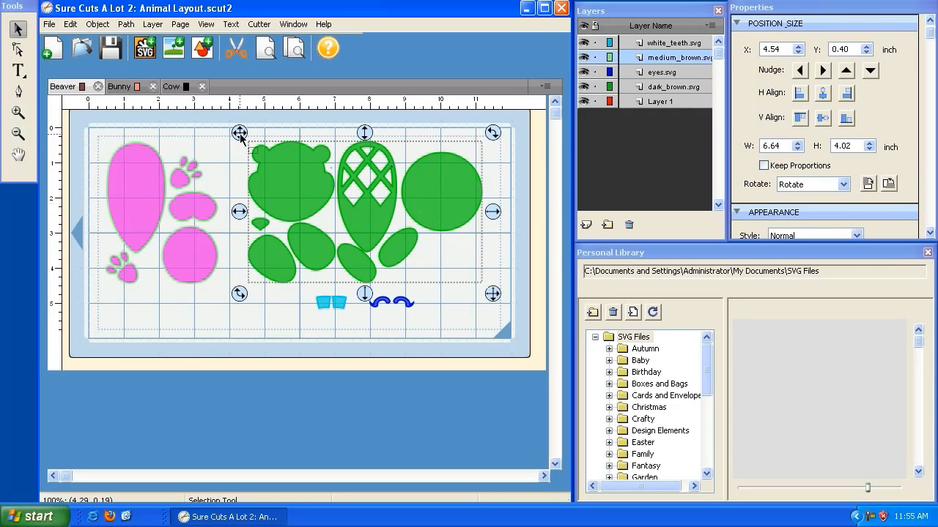
pyautogui.moveTo(240, 135); pyautogui.dragTo(242, 139)
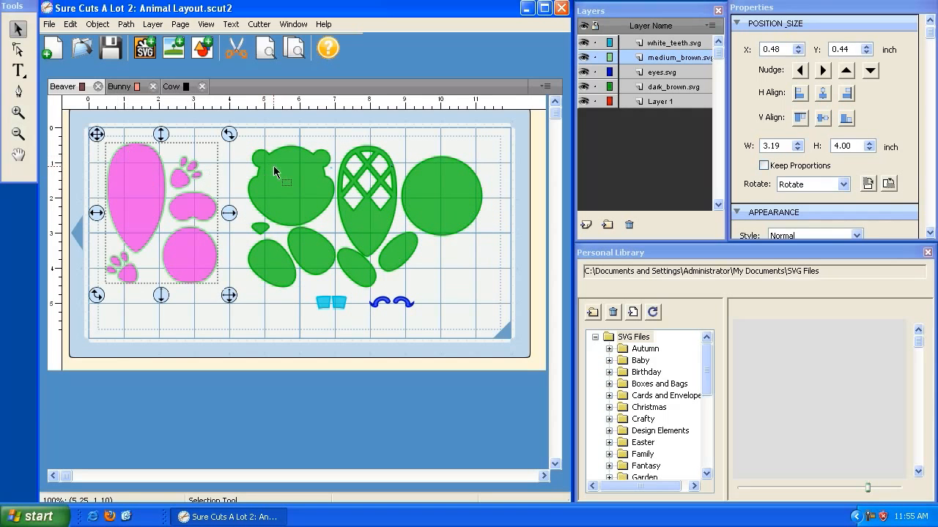
pyautogui.moveTo(929, 34); pyautogui.dragTo(931, 180)
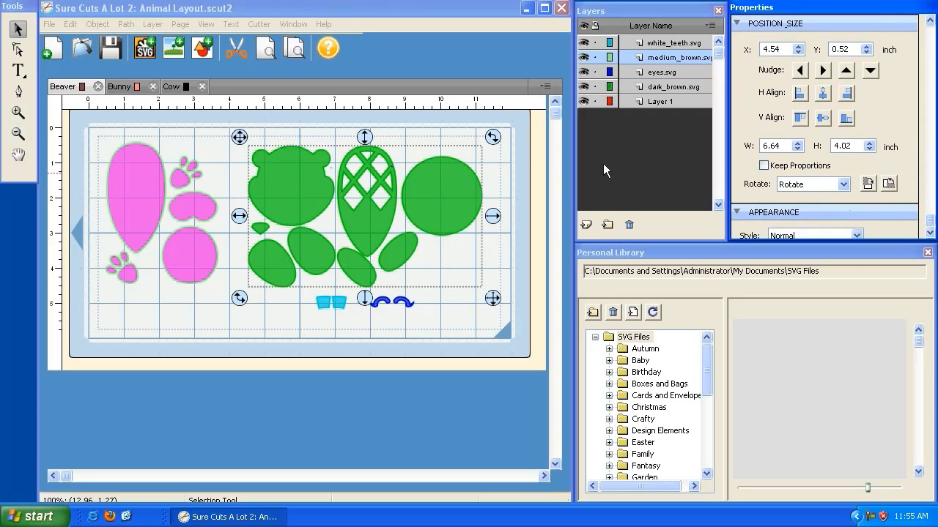
pyautogui.click(772, 212)
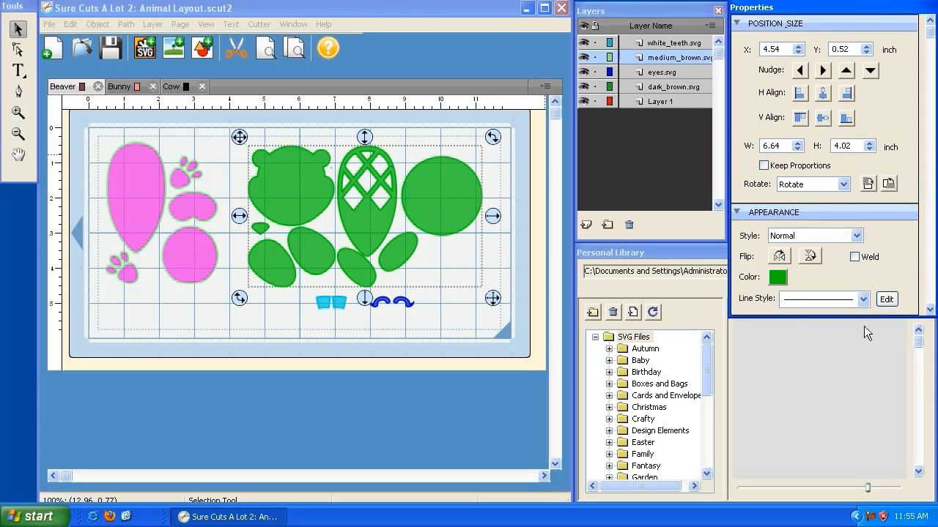
pyautogui.click(776, 278)
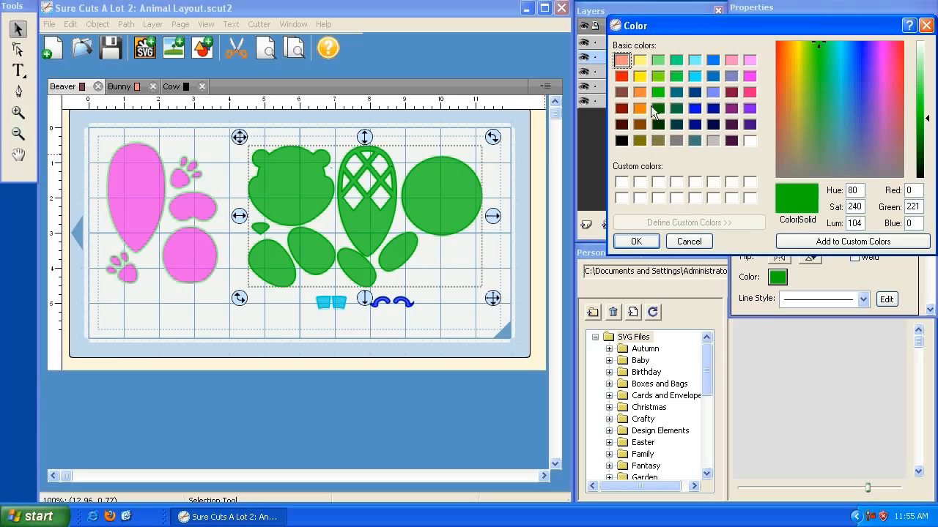
pyautogui.click(622, 127)
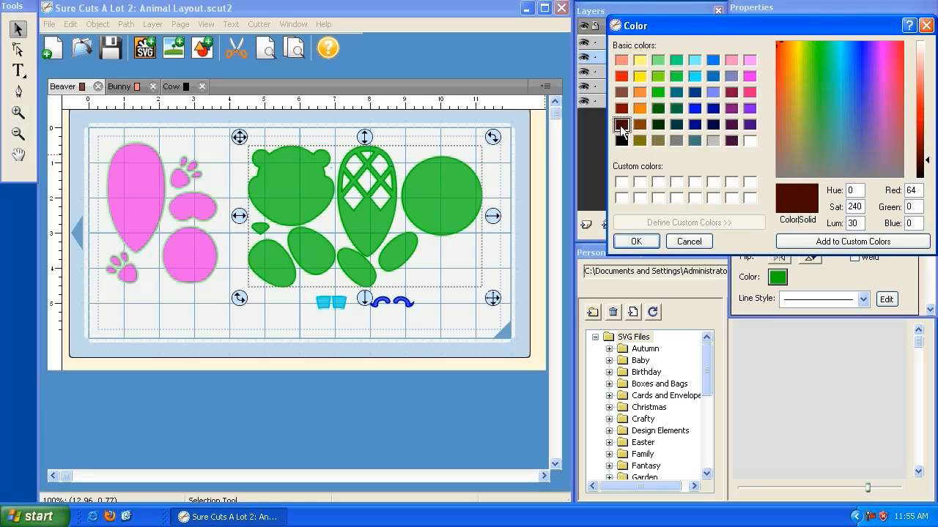
pyautogui.click(643, 243)
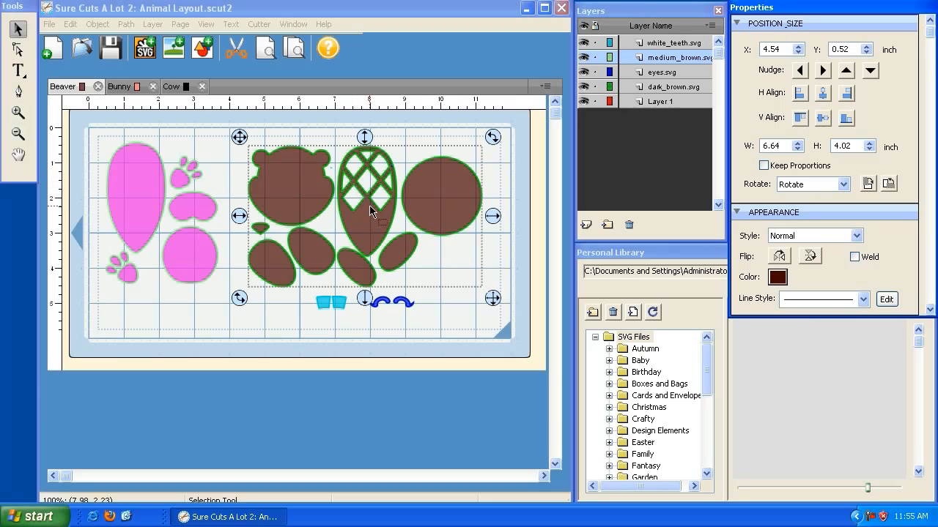
# Set the dark_brown.svg layer's color to the same dark brown (Red 64, Green 0, Blue 0) and deselect the shapes.
pyautogui.click(626, 13)
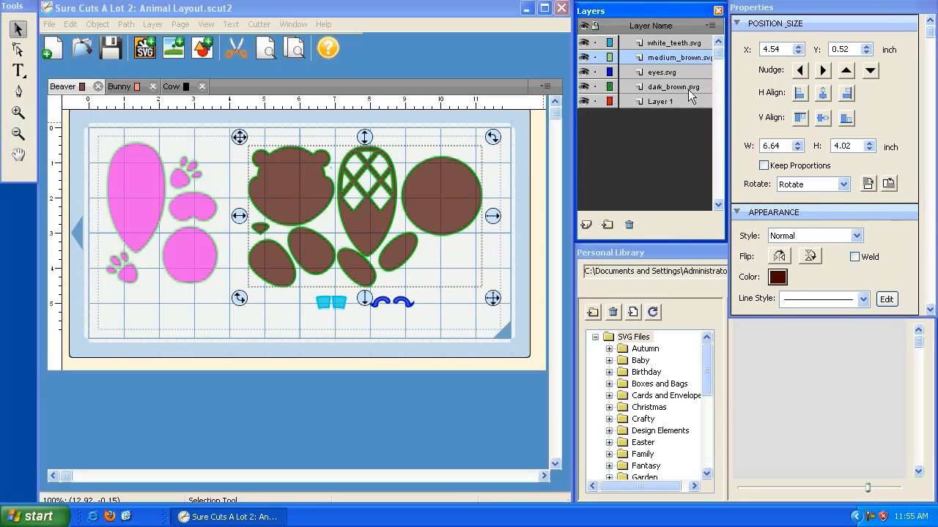
pyautogui.doubleClick(611, 89)
pyautogui.click(416, 244)
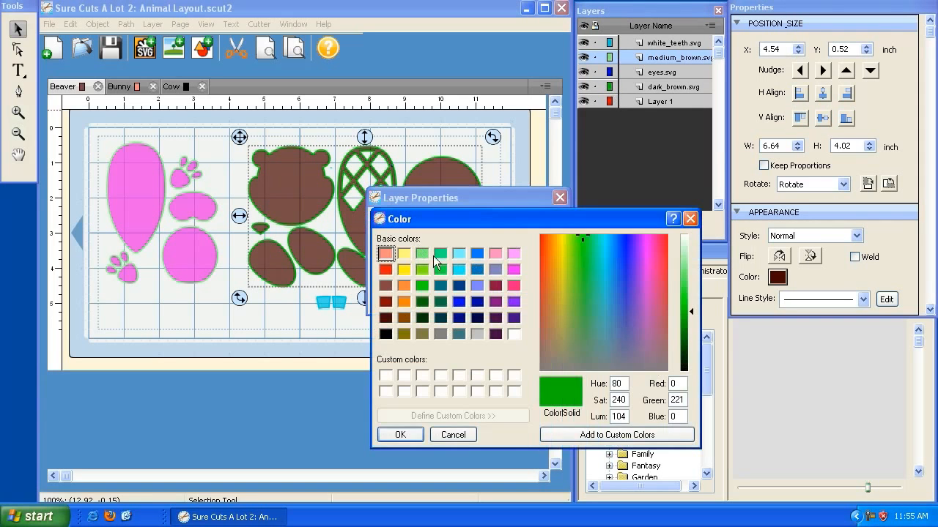
pyautogui.click(385, 317)
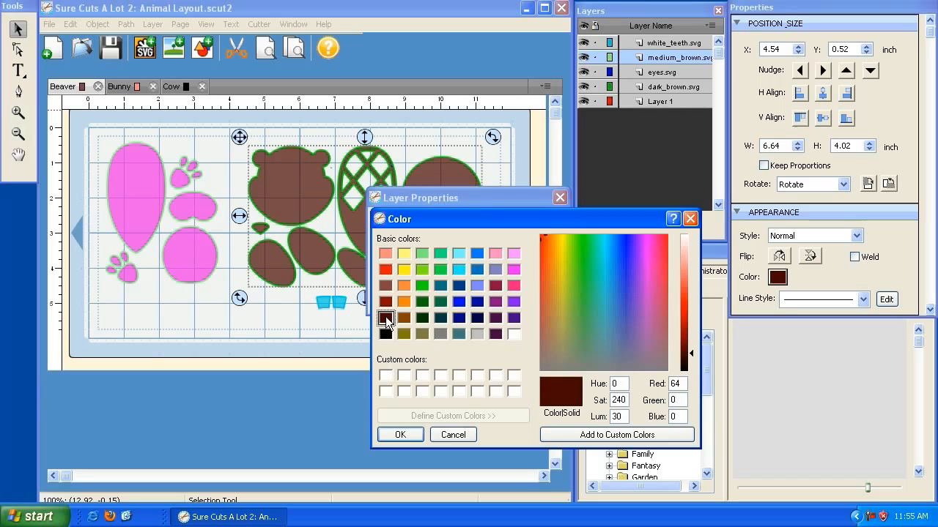
pyautogui.click(398, 435)
pyautogui.click(533, 297)
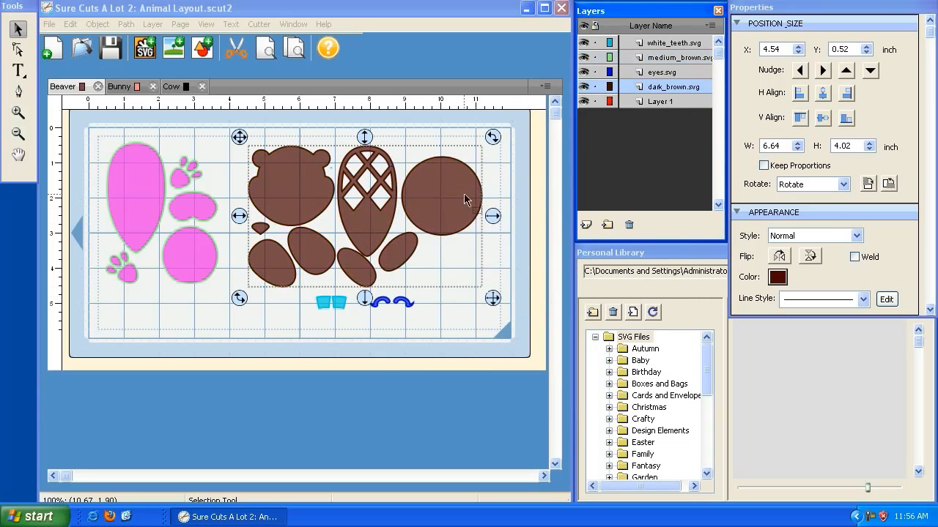
pyautogui.click(210, 154)
pyautogui.click(290, 268)
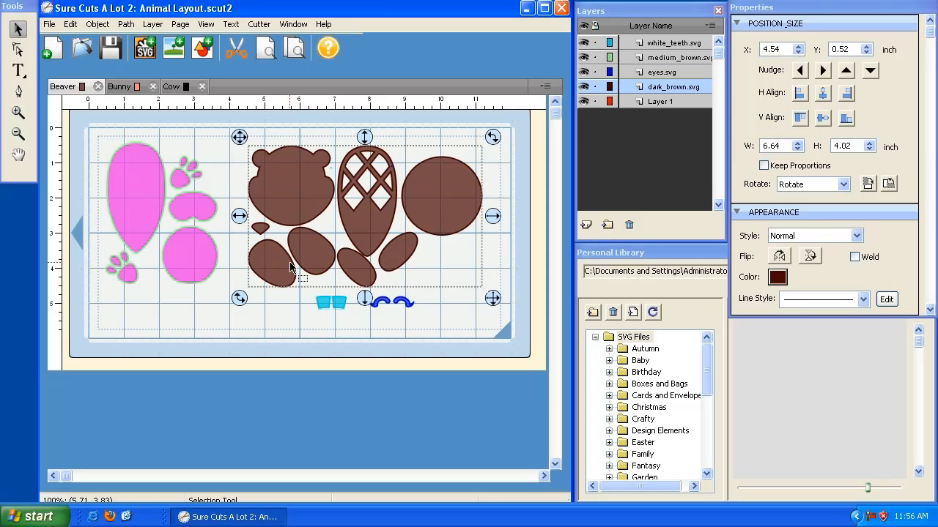
pyautogui.click(290, 265)
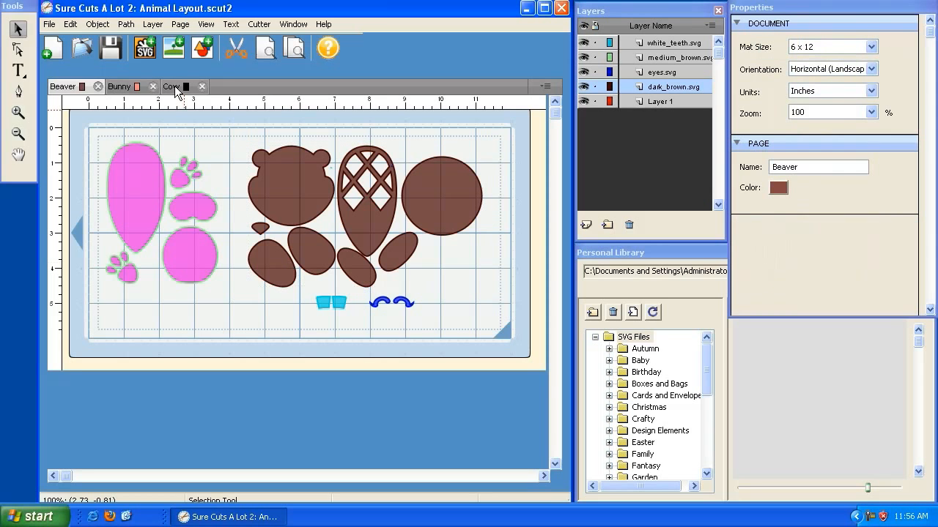
# Delete the Cow page from the project.
pyautogui.click(176, 88)
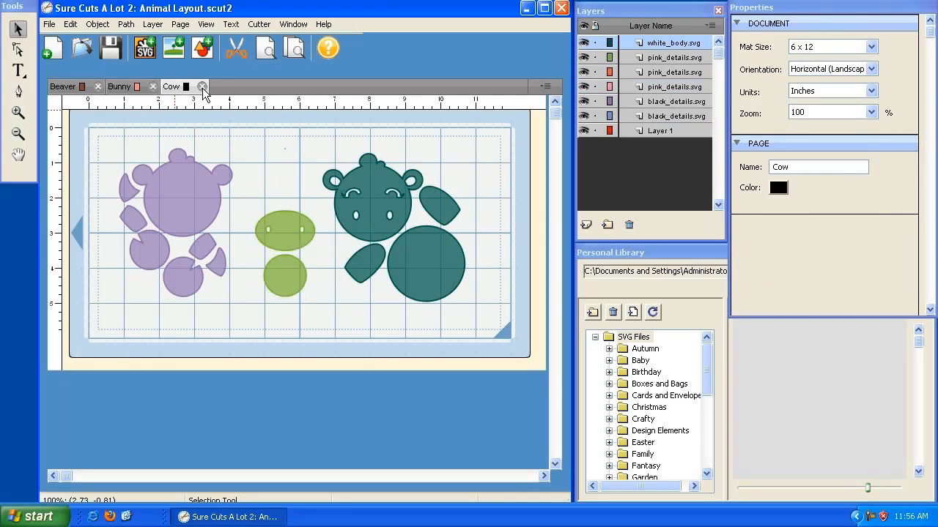
pyautogui.click(202, 87)
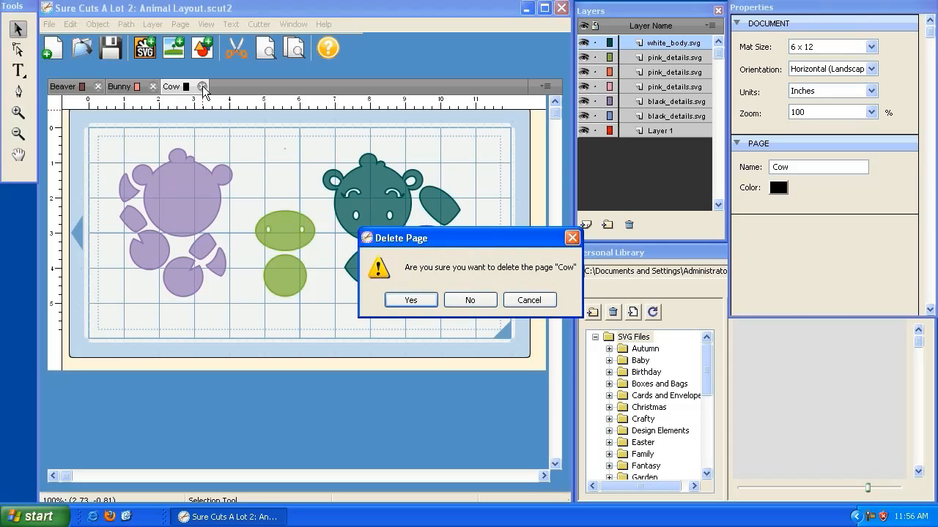
pyautogui.click(409, 301)
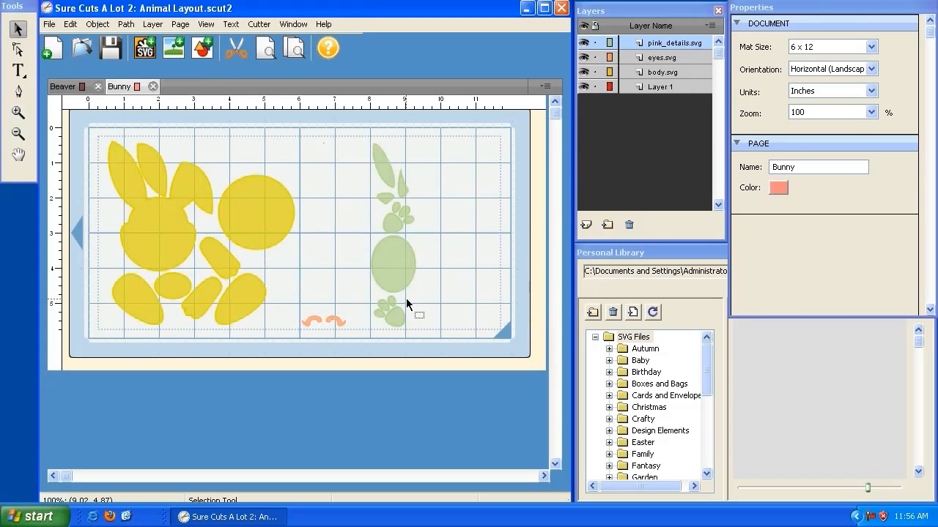
# Delete the Bunny page from the project.
pyautogui.click(83, 88)
pyautogui.click(121, 87)
pyautogui.click(180, 25)
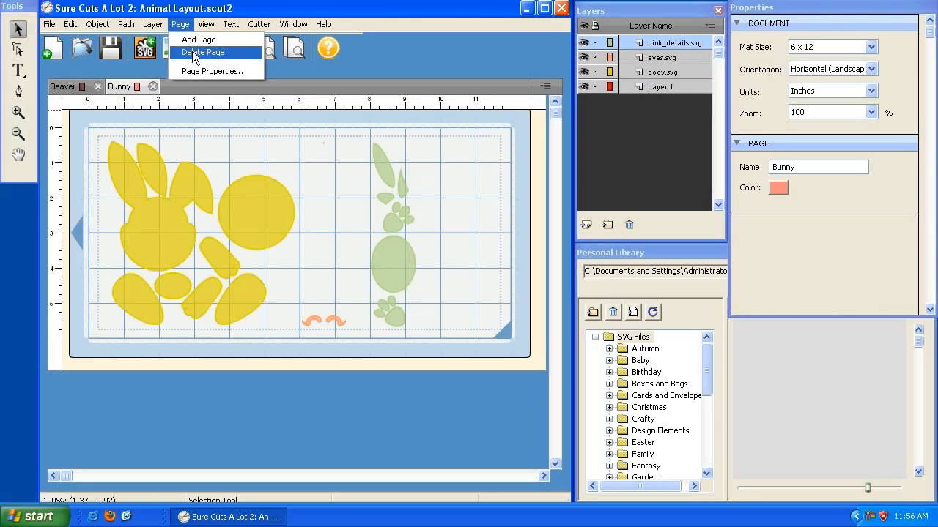
pyautogui.click(263, 14)
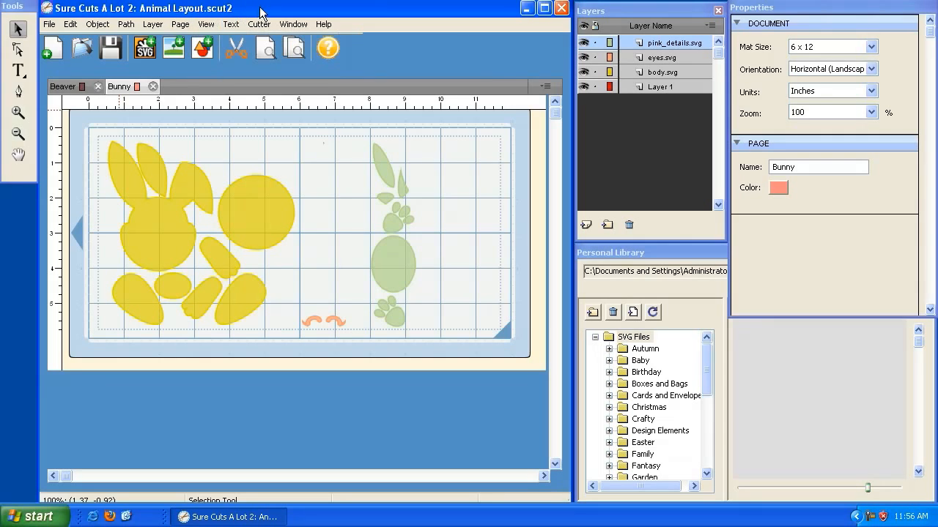
pyautogui.click(544, 86)
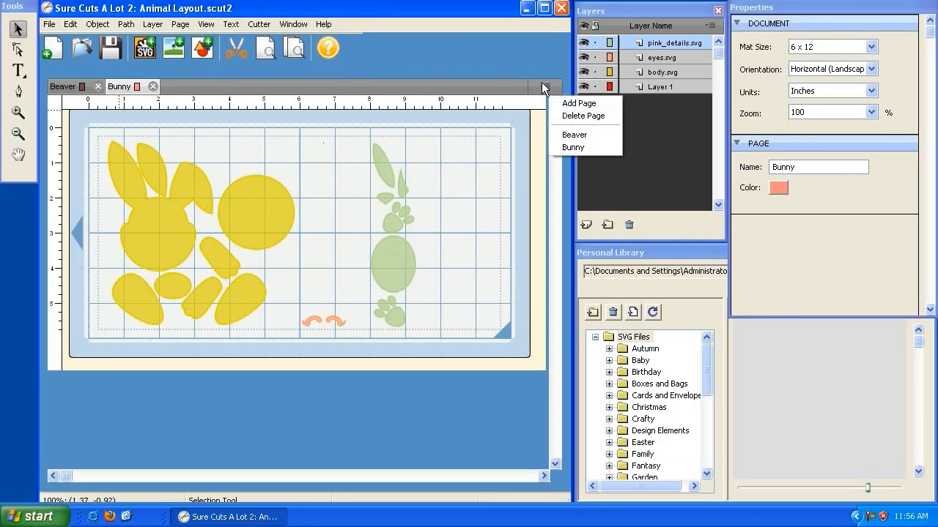
pyautogui.click(573, 117)
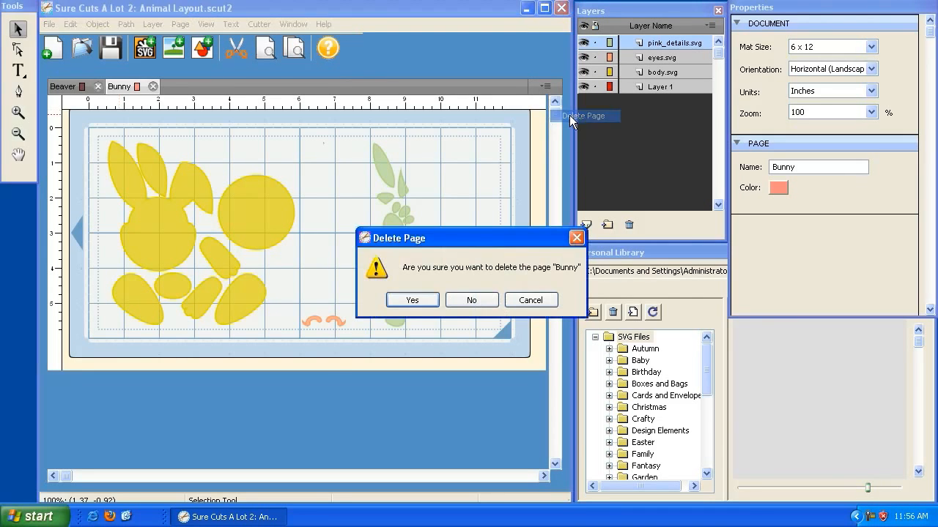
pyautogui.click(413, 301)
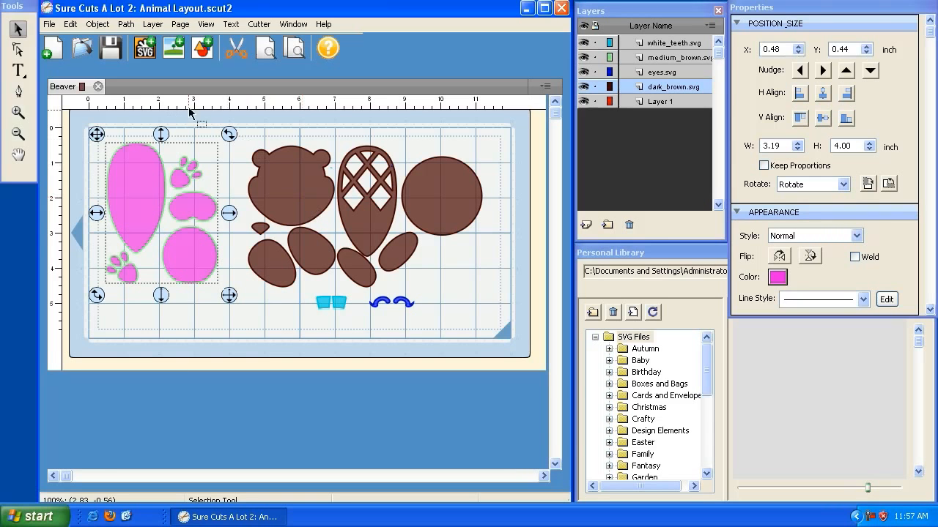
# Add a new page named Beaver 2 to the project.
pyautogui.click(542, 86)
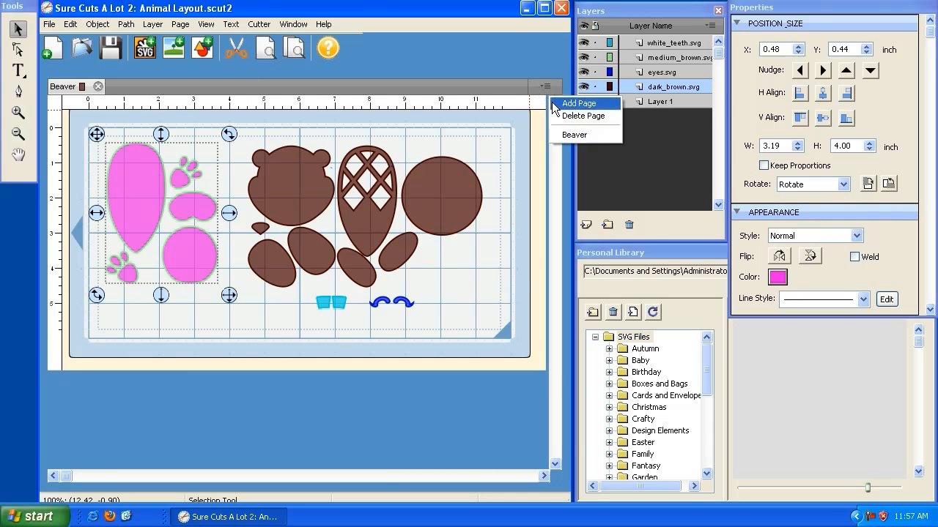
pyautogui.click(552, 101)
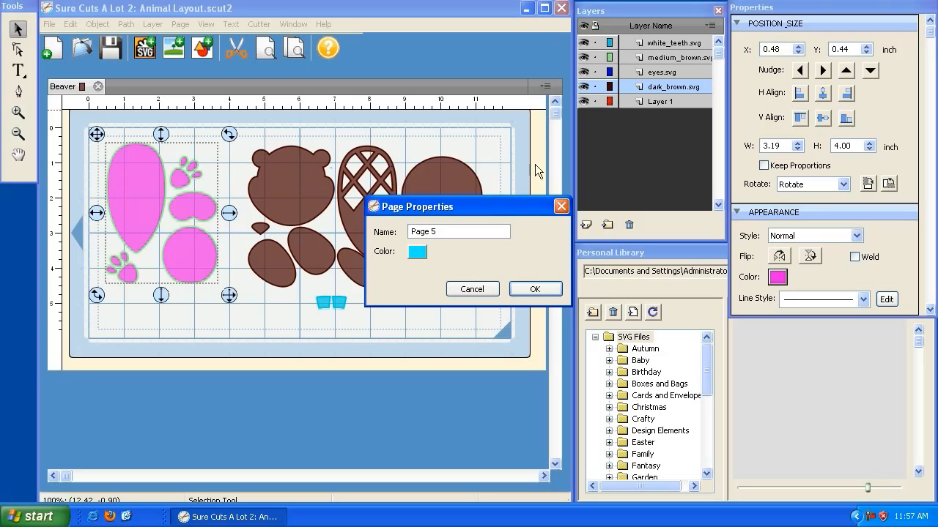
pyautogui.moveTo(456, 231); pyautogui.dragTo(309, 244)
pyautogui.write('Beaver 2')
pyautogui.press('Return')
# On the Beaver page, move the dark brown shapes to about X 4.50, Y 0.44 inch, and hide and reshow their layer.
pyautogui.click(66, 87)
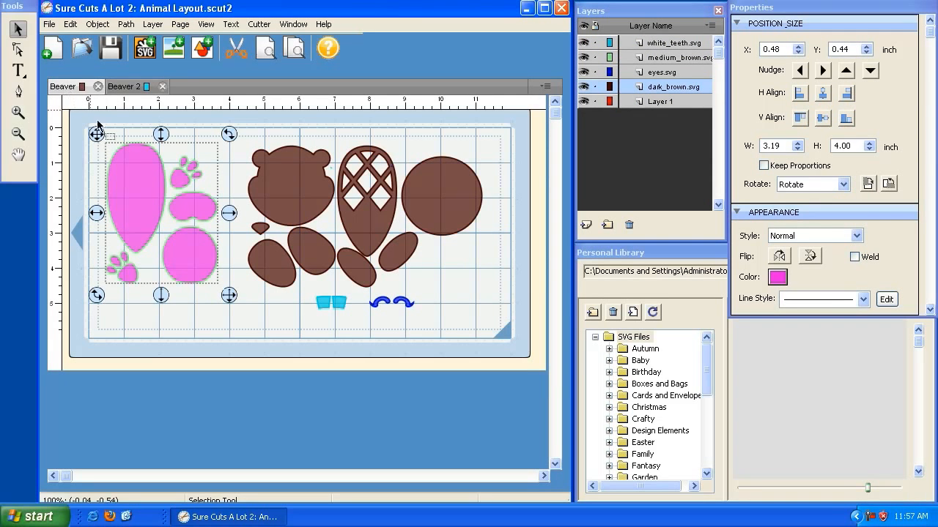
pyautogui.click(326, 194)
pyautogui.click(279, 183)
pyautogui.moveTo(238, 139); pyautogui.dragTo(236, 136)
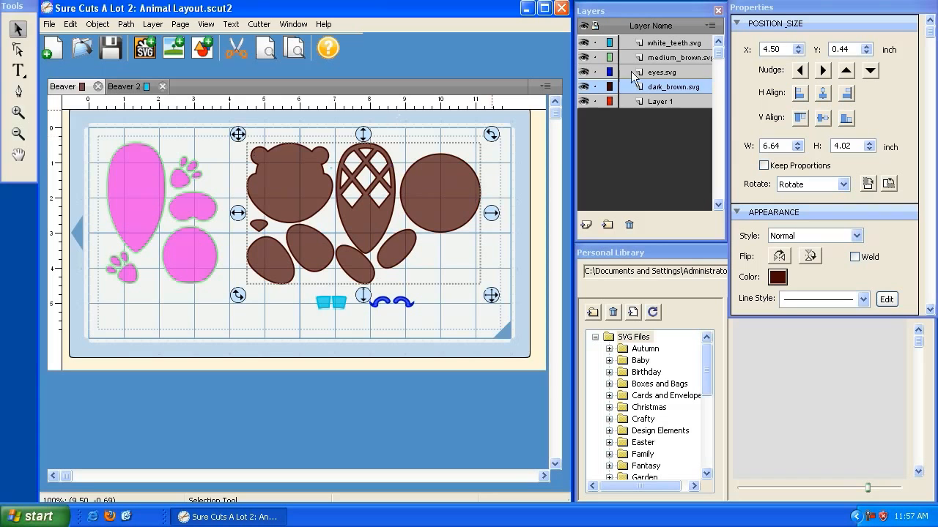
pyautogui.click(584, 86)
pyautogui.click(584, 86)
# Send the dark_brown.svg layer from the Beaver page to the Beaver 2 page.
pyautogui.click(181, 203)
pyautogui.click(293, 191)
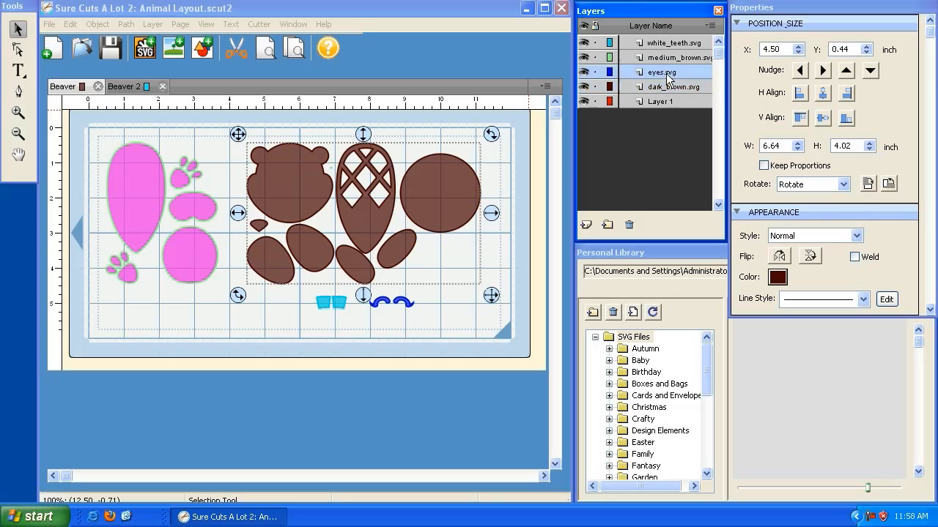
pyautogui.click(263, 158)
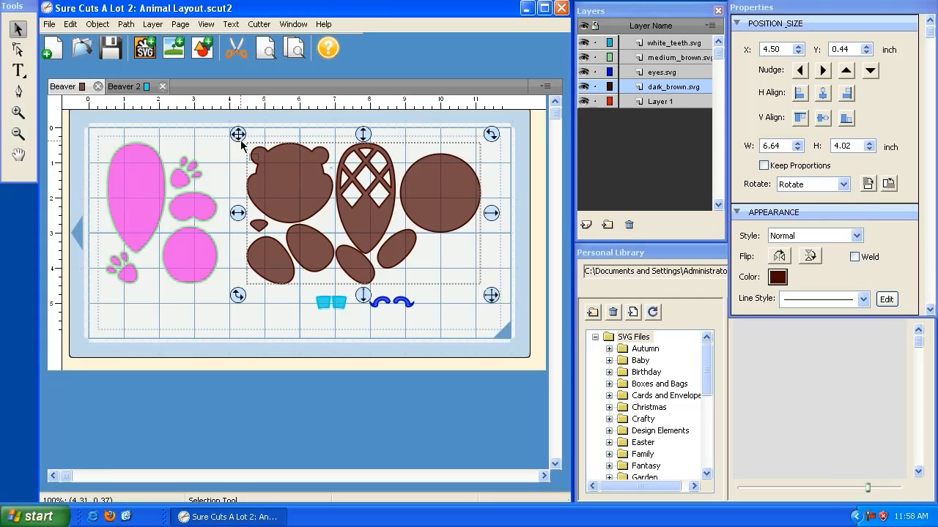
pyautogui.click(152, 24)
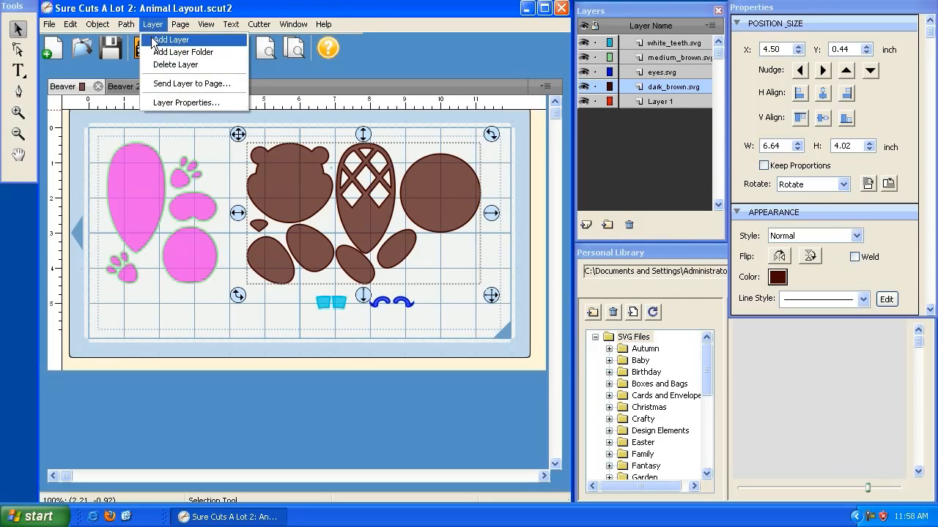
pyautogui.click(192, 84)
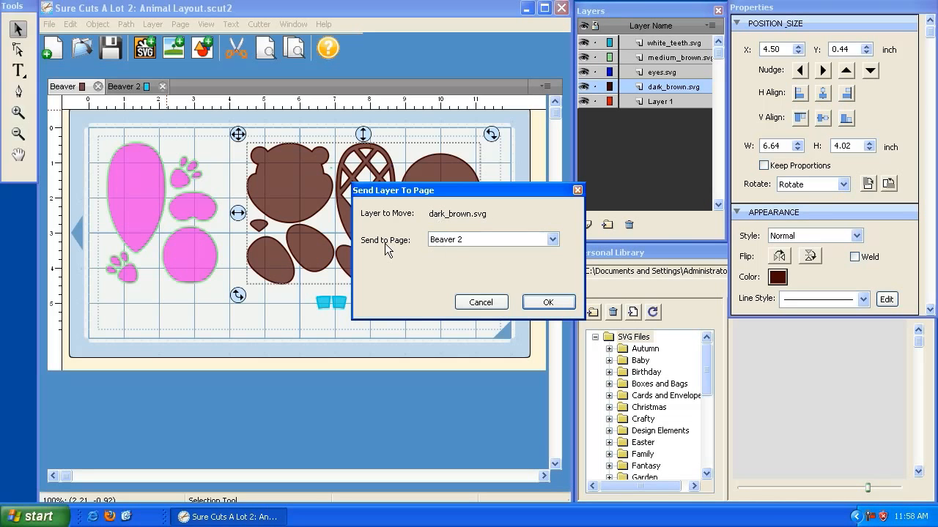
pyautogui.click(455, 245)
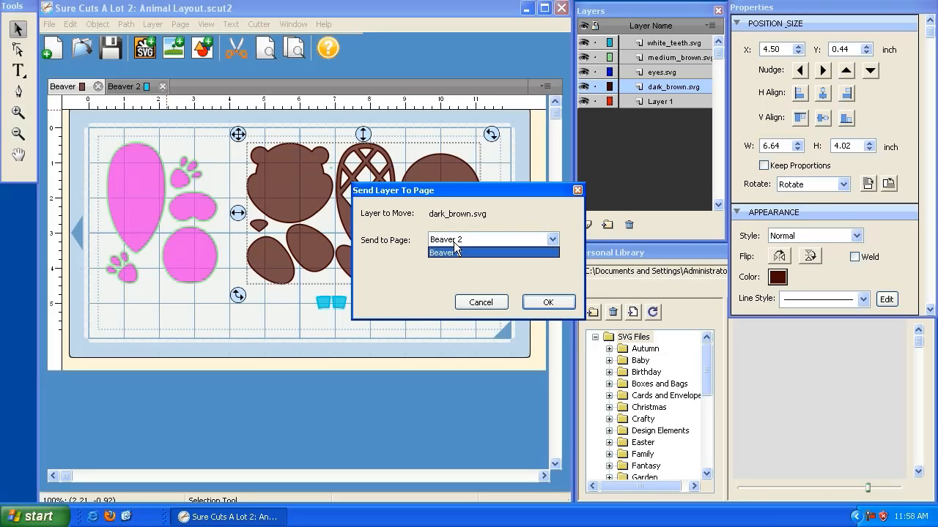
pyautogui.click(458, 245)
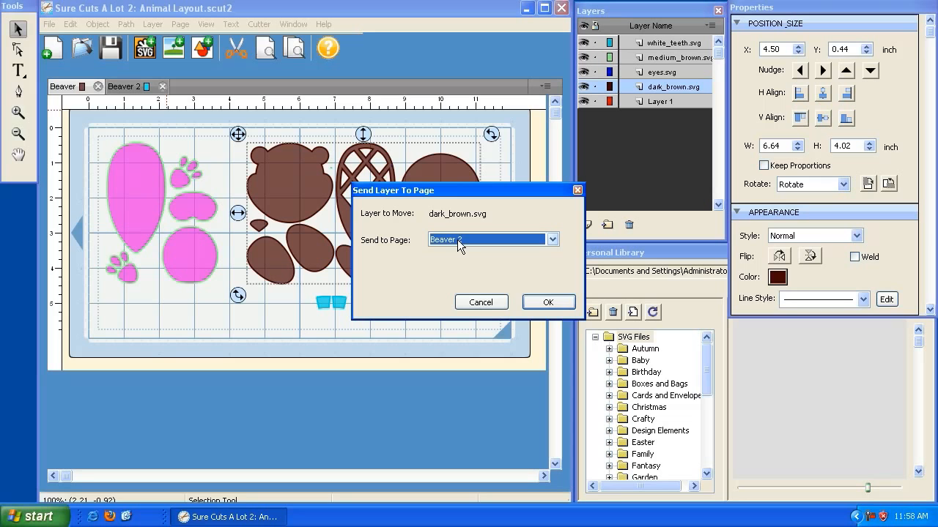
pyautogui.click(458, 245)
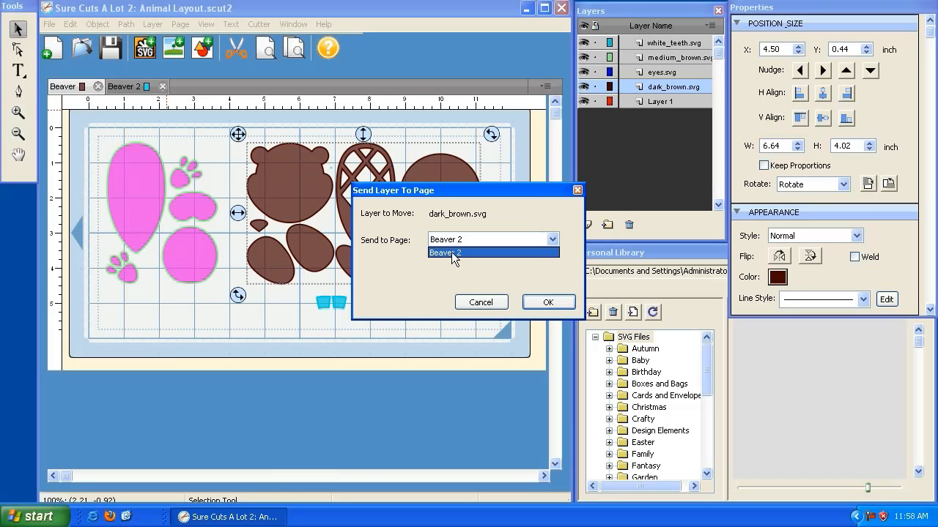
pyautogui.click(452, 253)
pyautogui.click(548, 303)
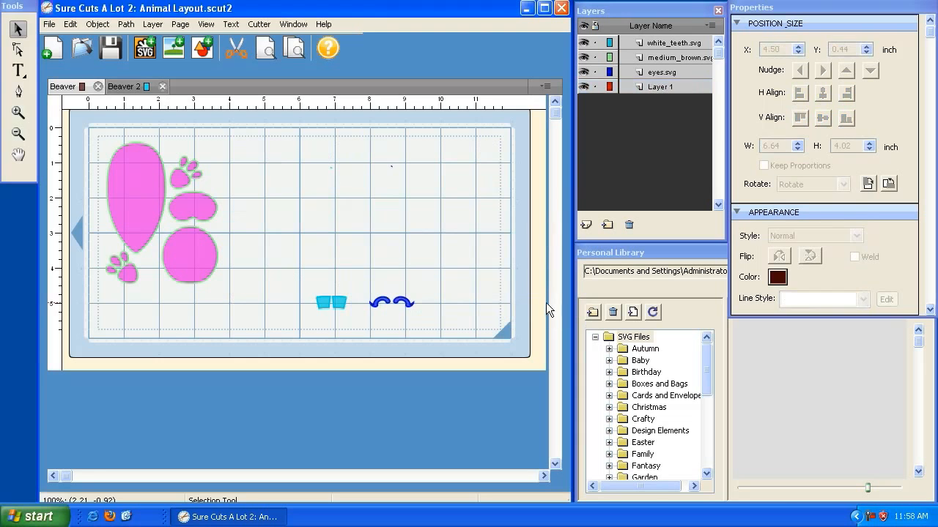
# On the Beaver 2 page, move the dark brown shapes to about X 0.54, Y 0.46 inch.
pyautogui.click(371, 208)
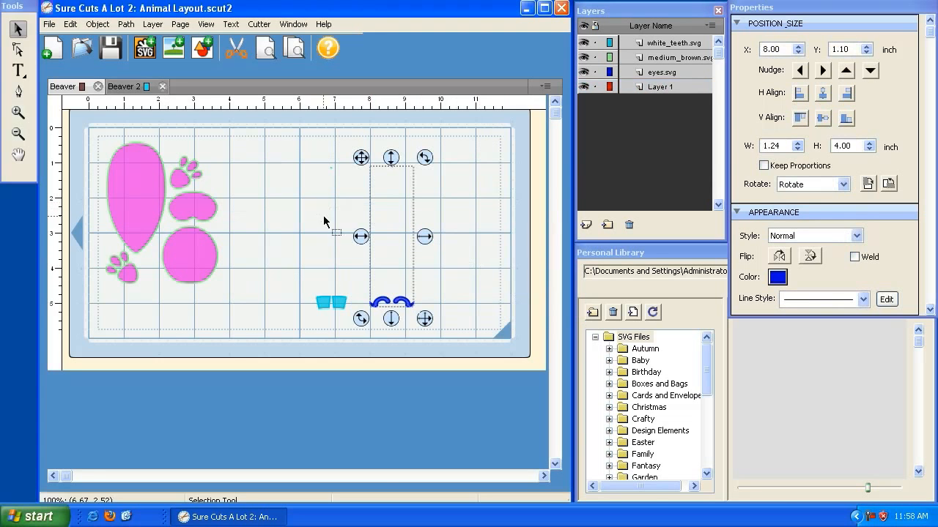
pyautogui.click(126, 88)
pyautogui.click(272, 172)
pyautogui.moveTo(237, 132); pyautogui.dragTo(100, 134)
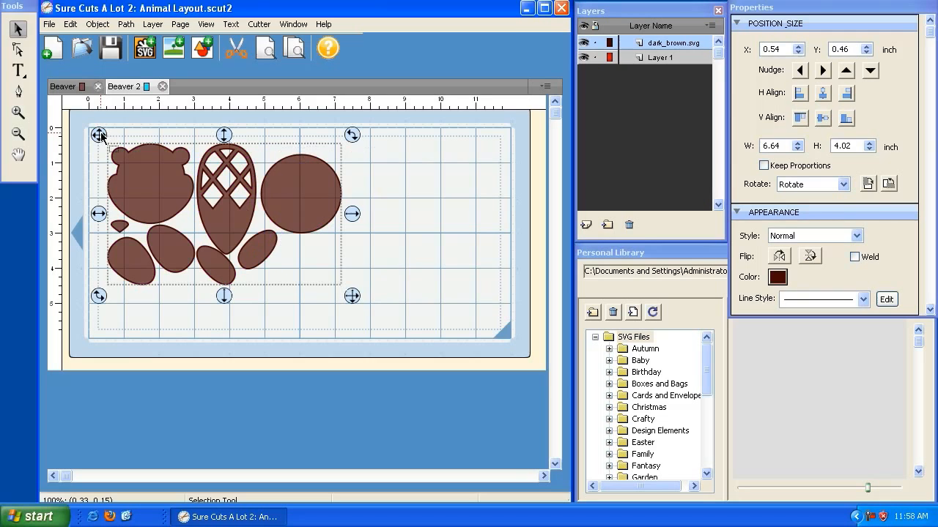